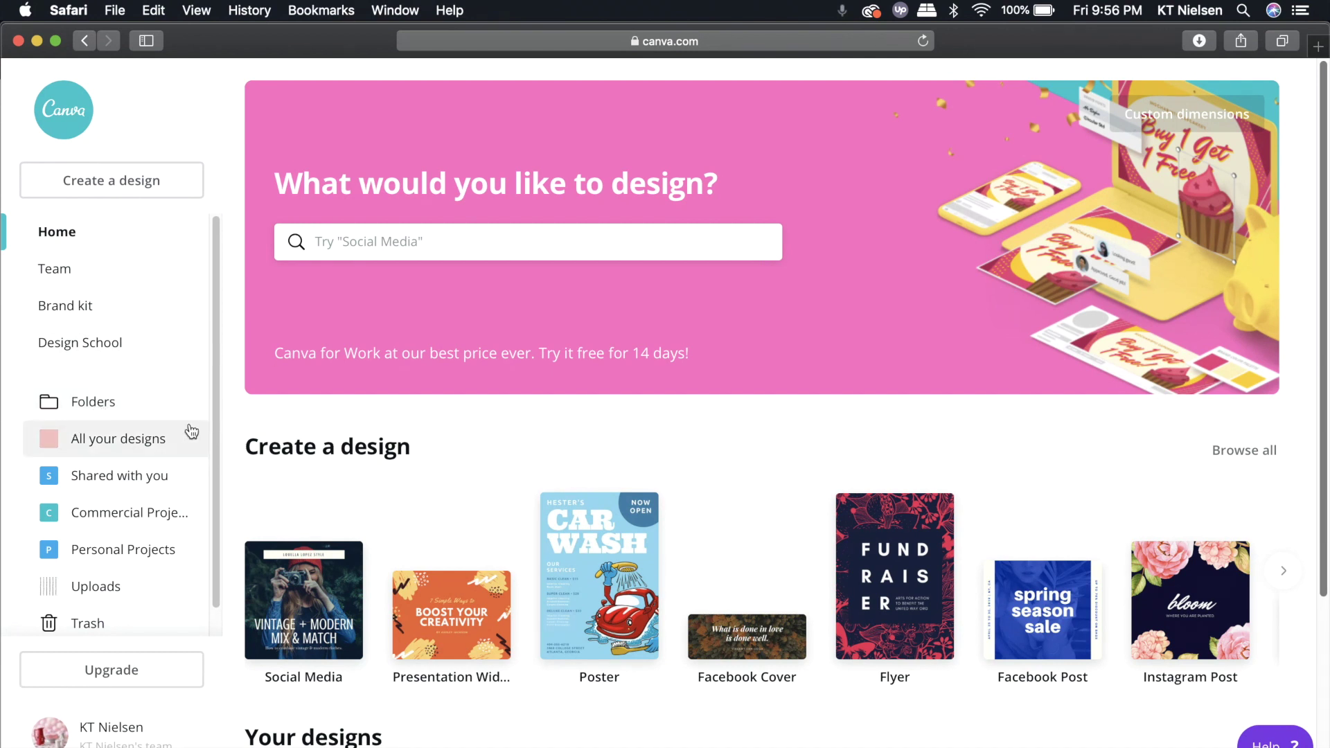
- Go to the Folders page listing the uploaded photos and the two design folders
left_click(97, 403)
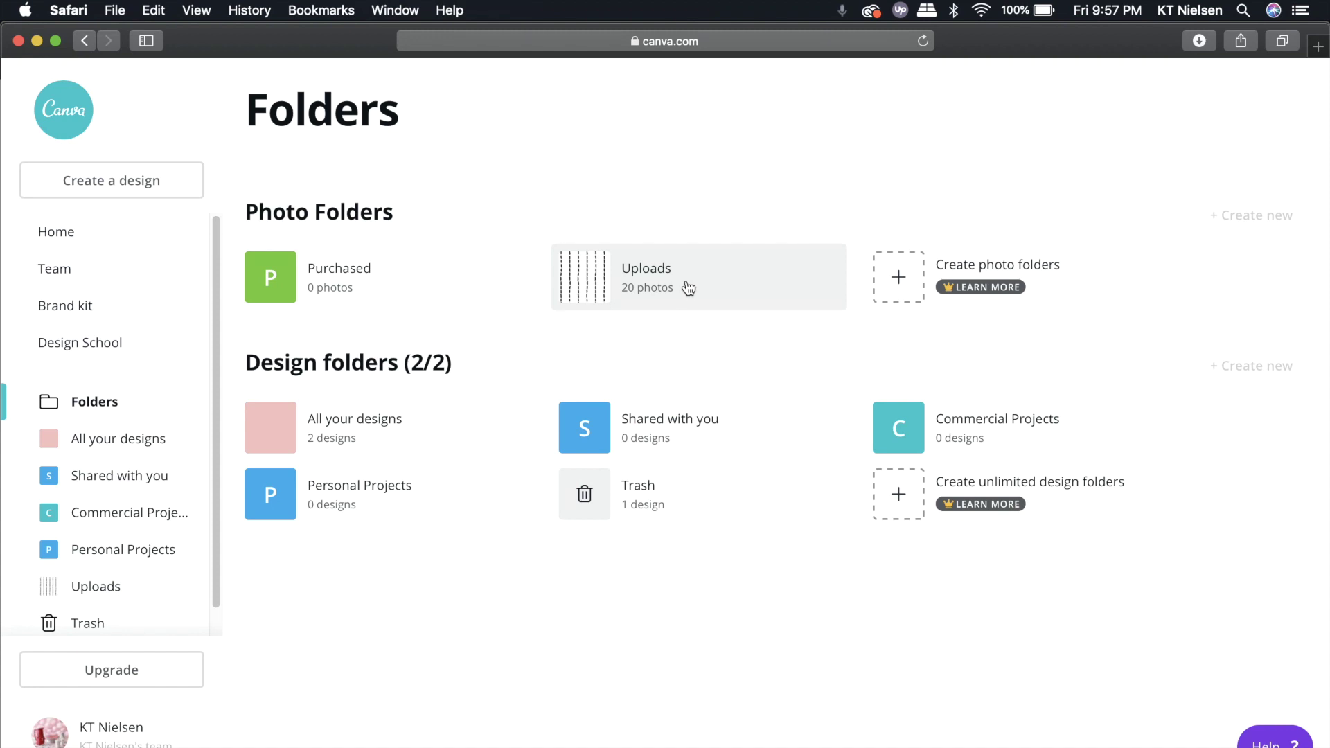
- Browse the Uploads folder of black-and-white patterns and start adding more images from the computer
left_click(688, 288)
scroll(687, 291, "down", 2)
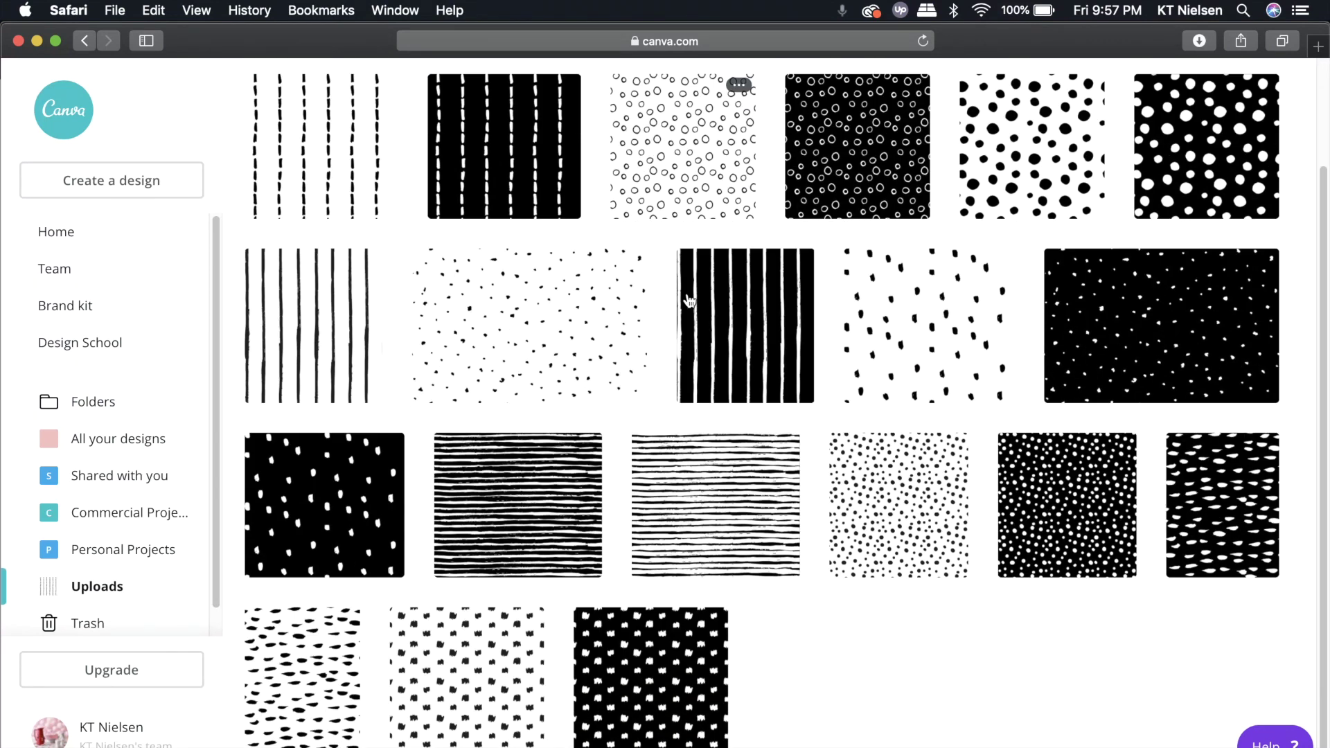
scroll(1028, 427, "up", 3)
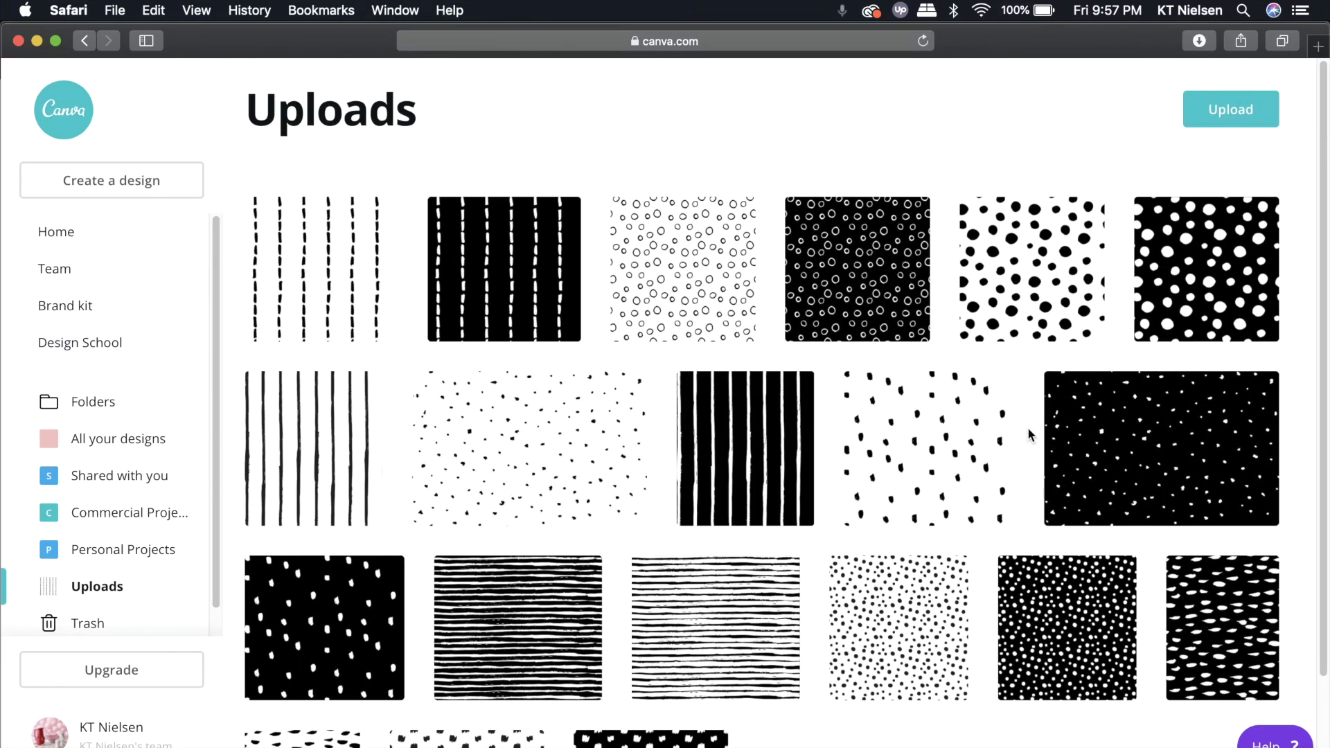
scroll(1025, 427, "down", 1)
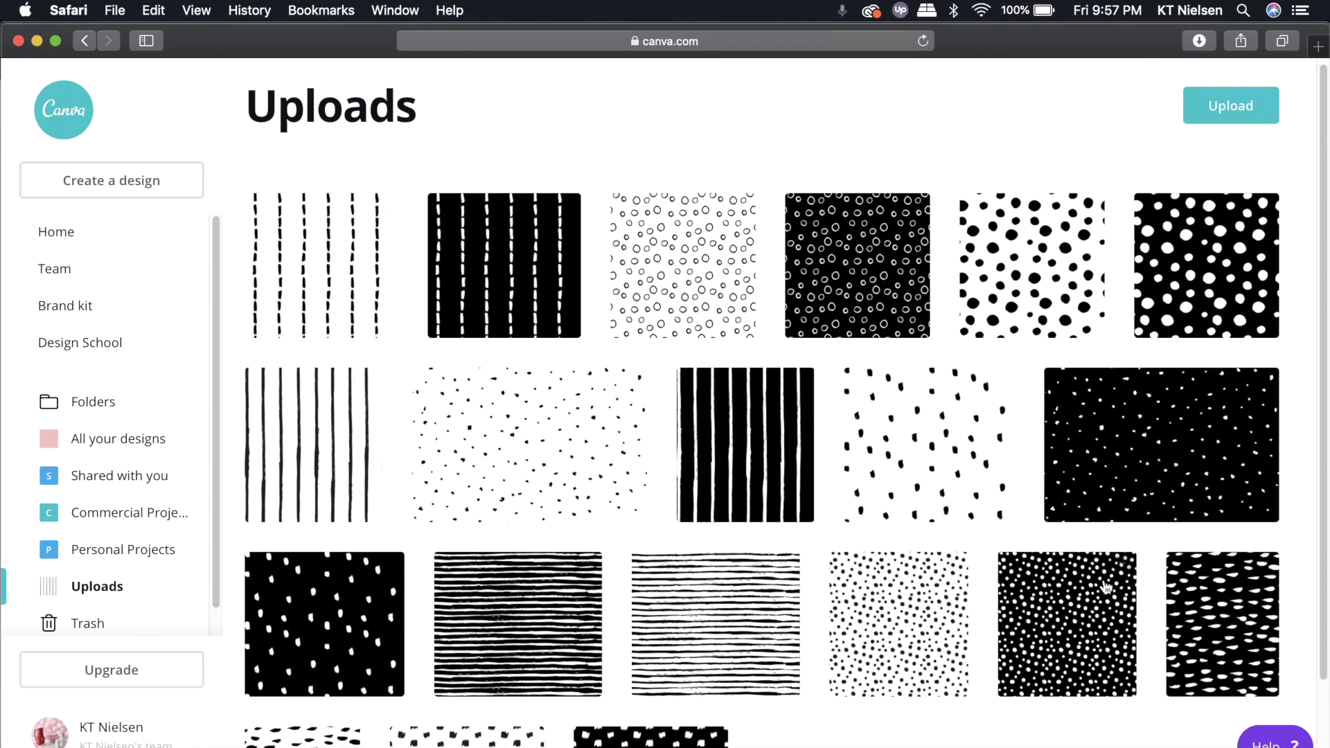
scroll(1106, 587, "down", 3)
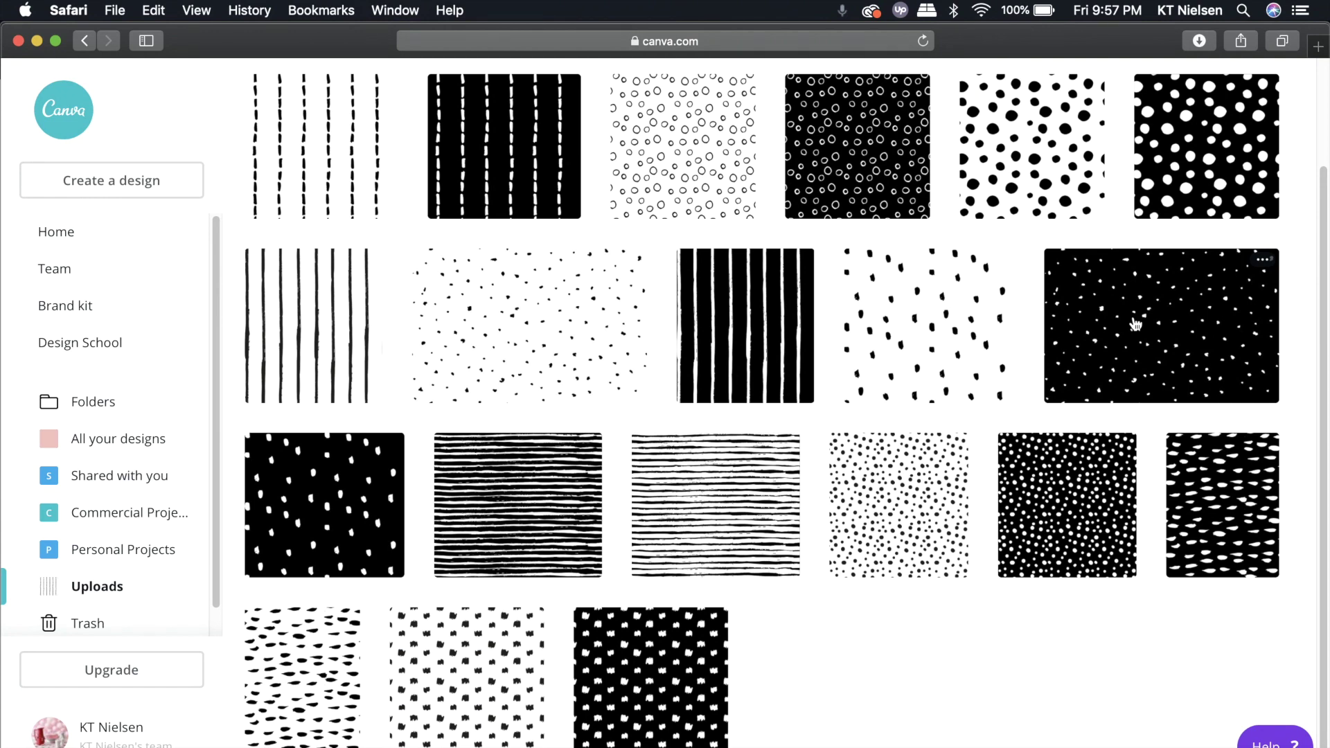
scroll(1135, 329, "up", 3)
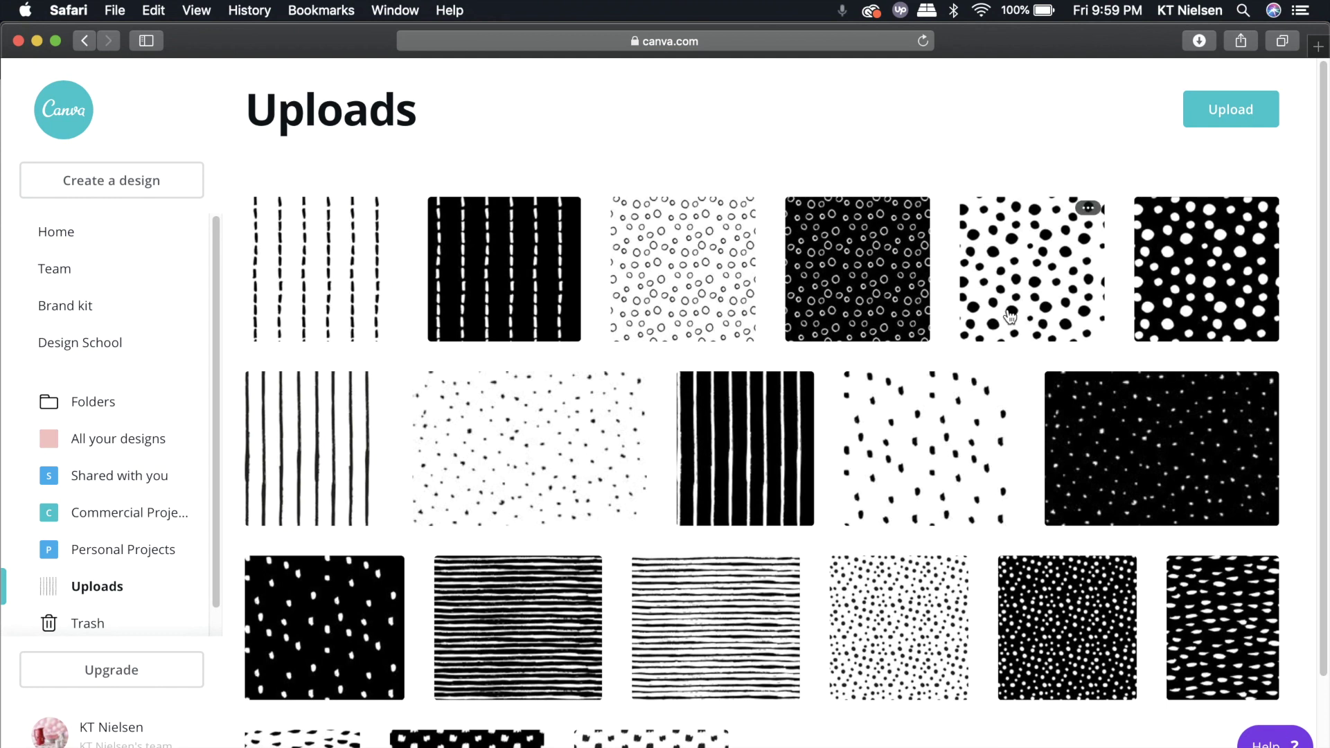
left_click(1228, 120)
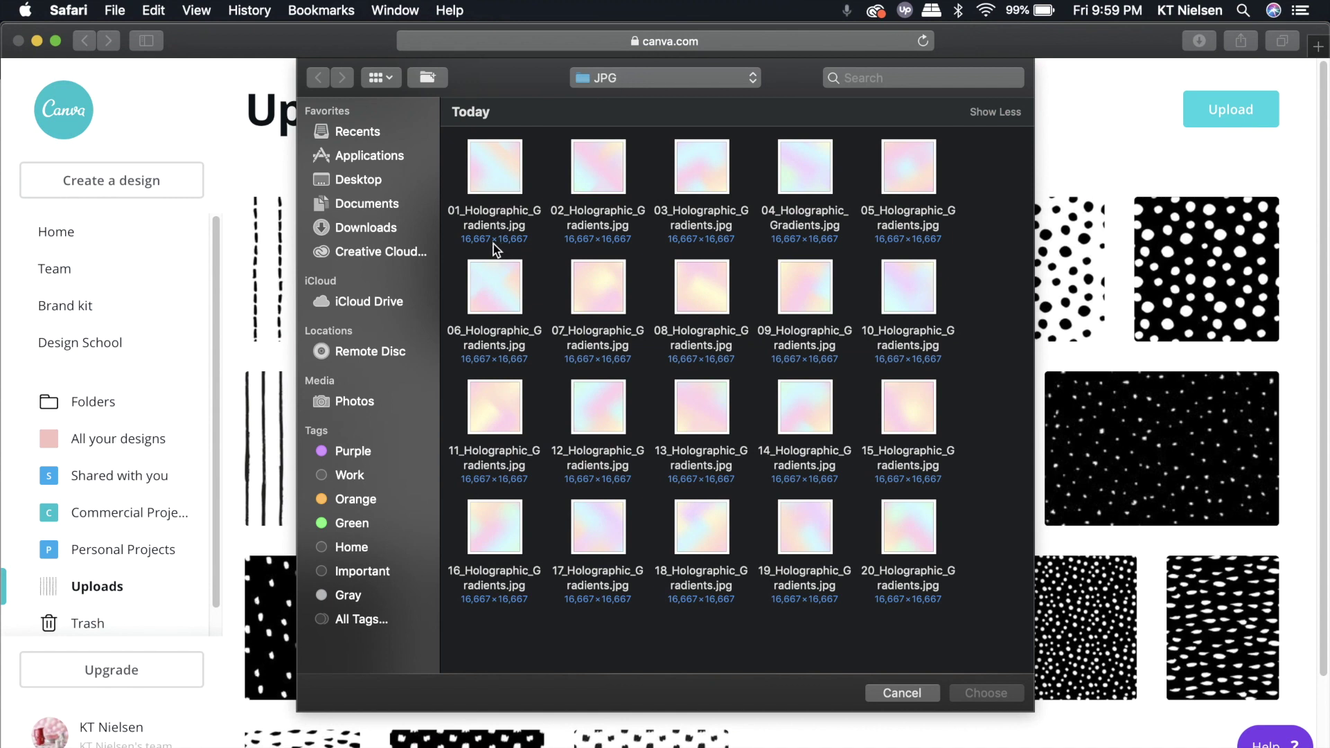
- Navigate the file picker to Downloads > tropical paradise set > patterns
left_click(638, 78)
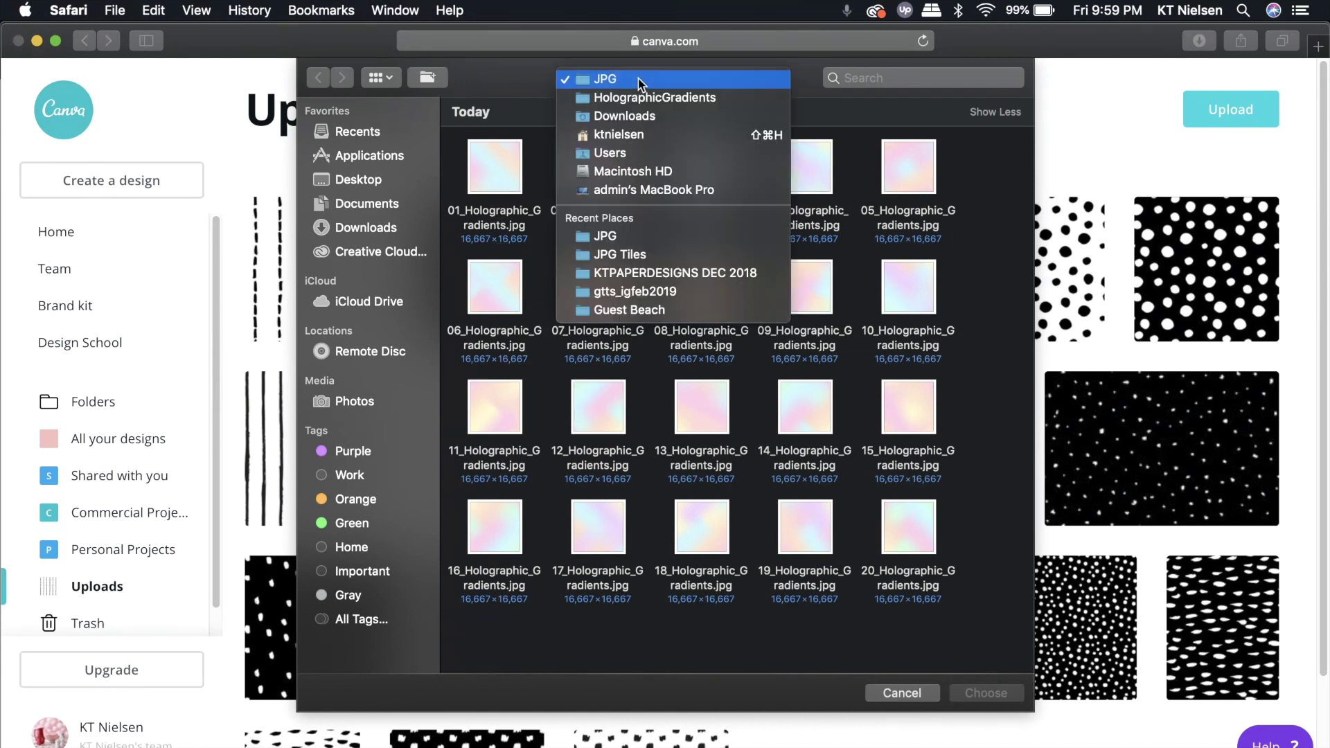
left_click(613, 94)
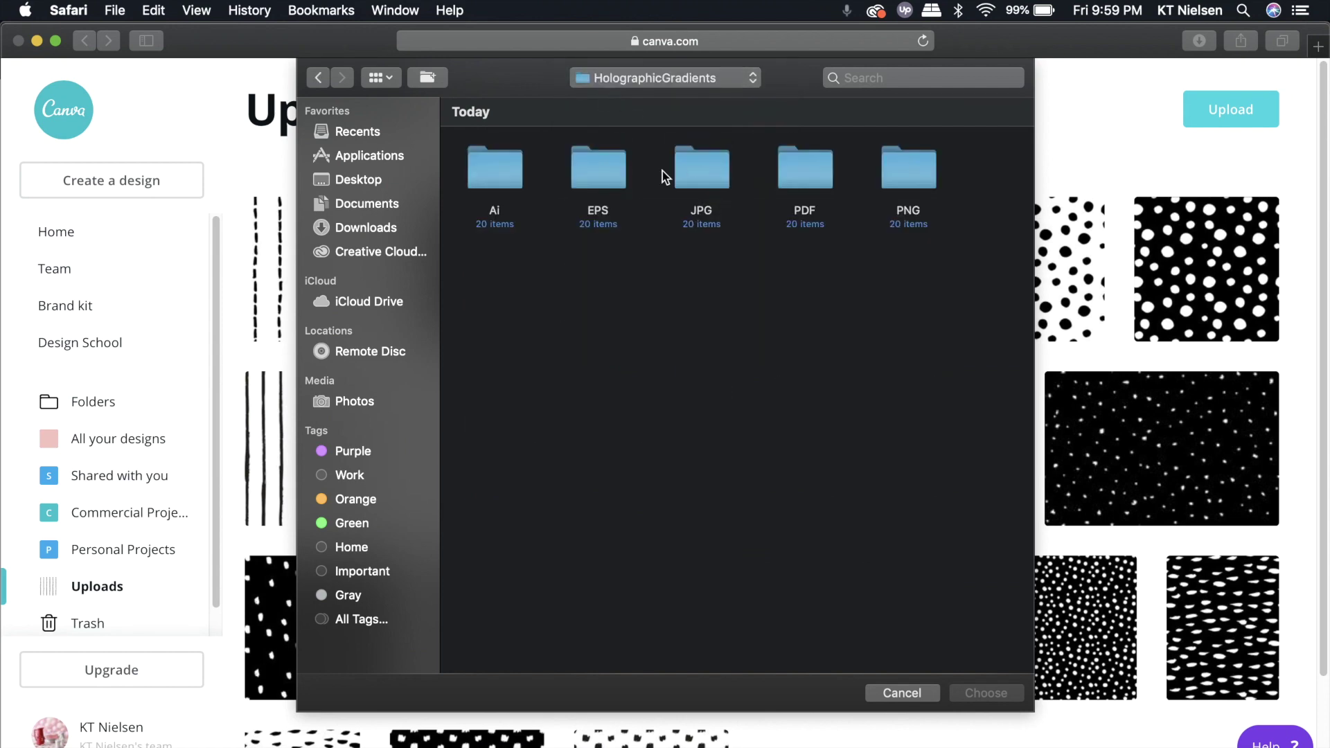
double_click(897, 166)
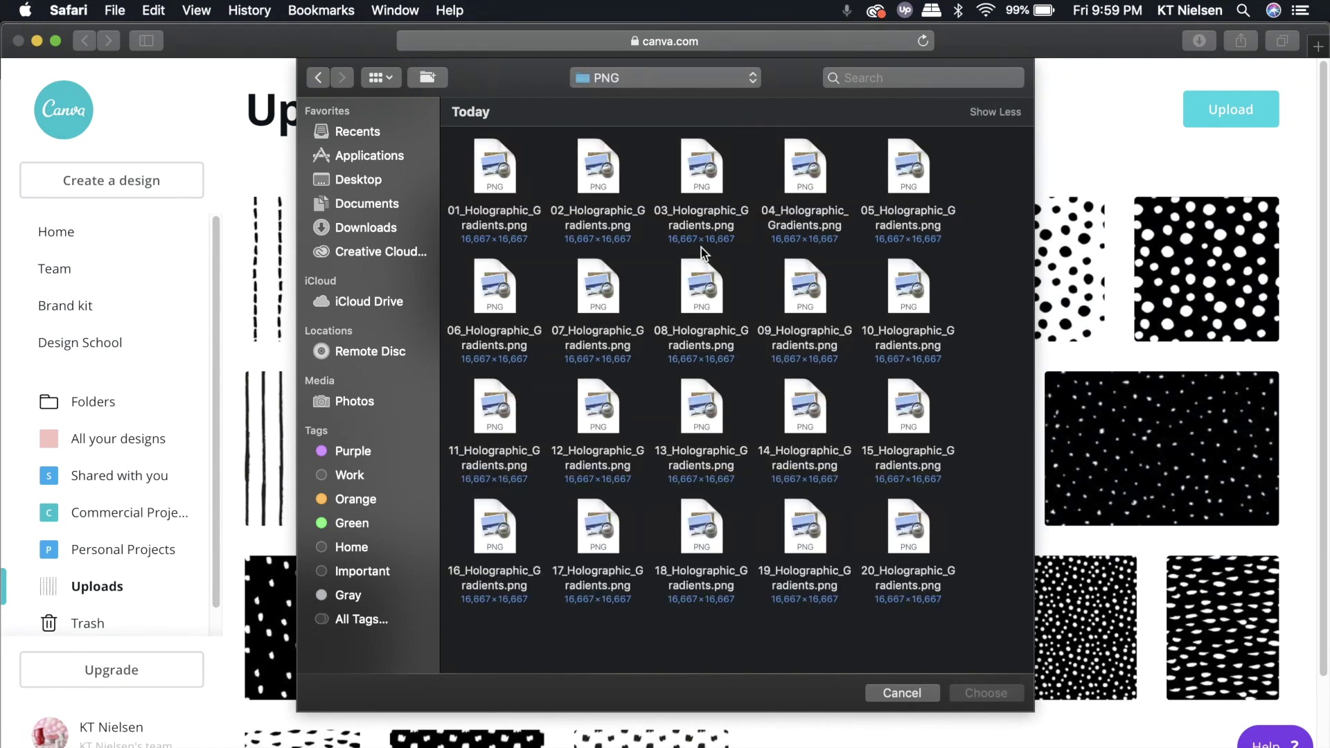
left_click(357, 227)
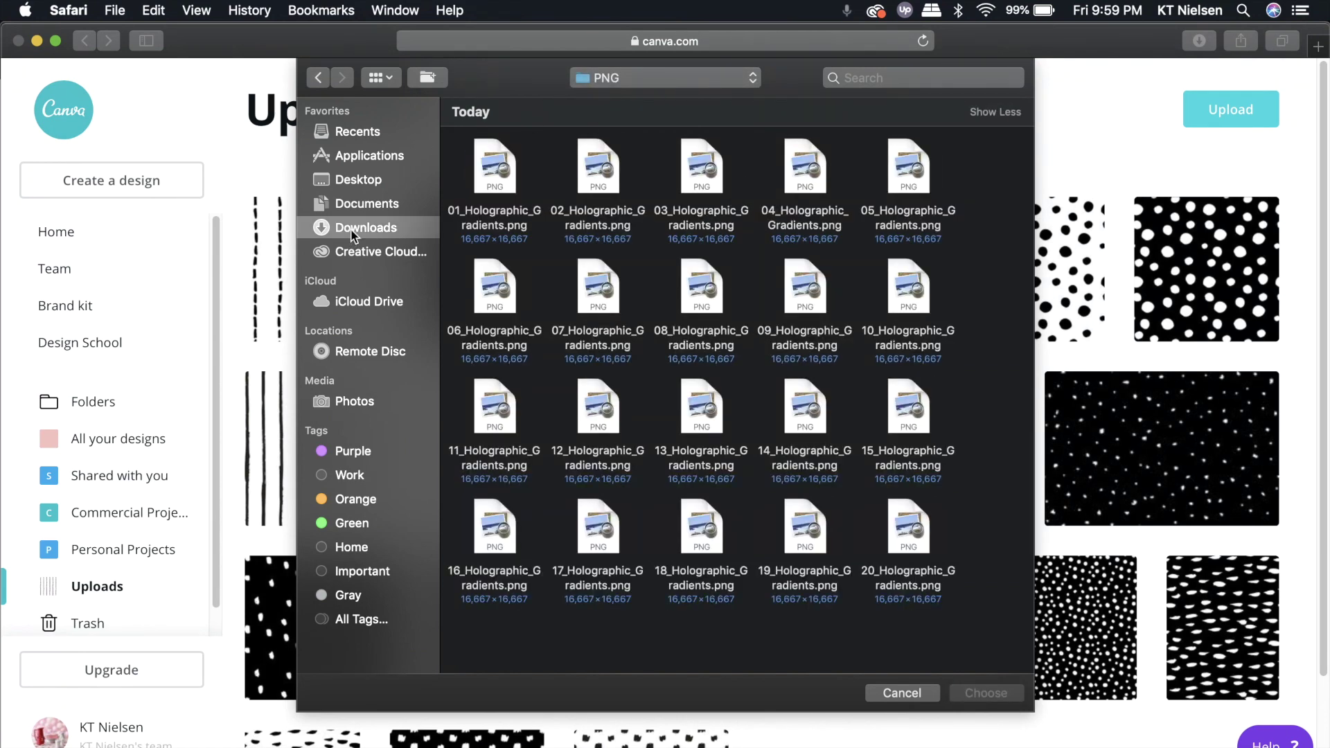
double_click(706, 423)
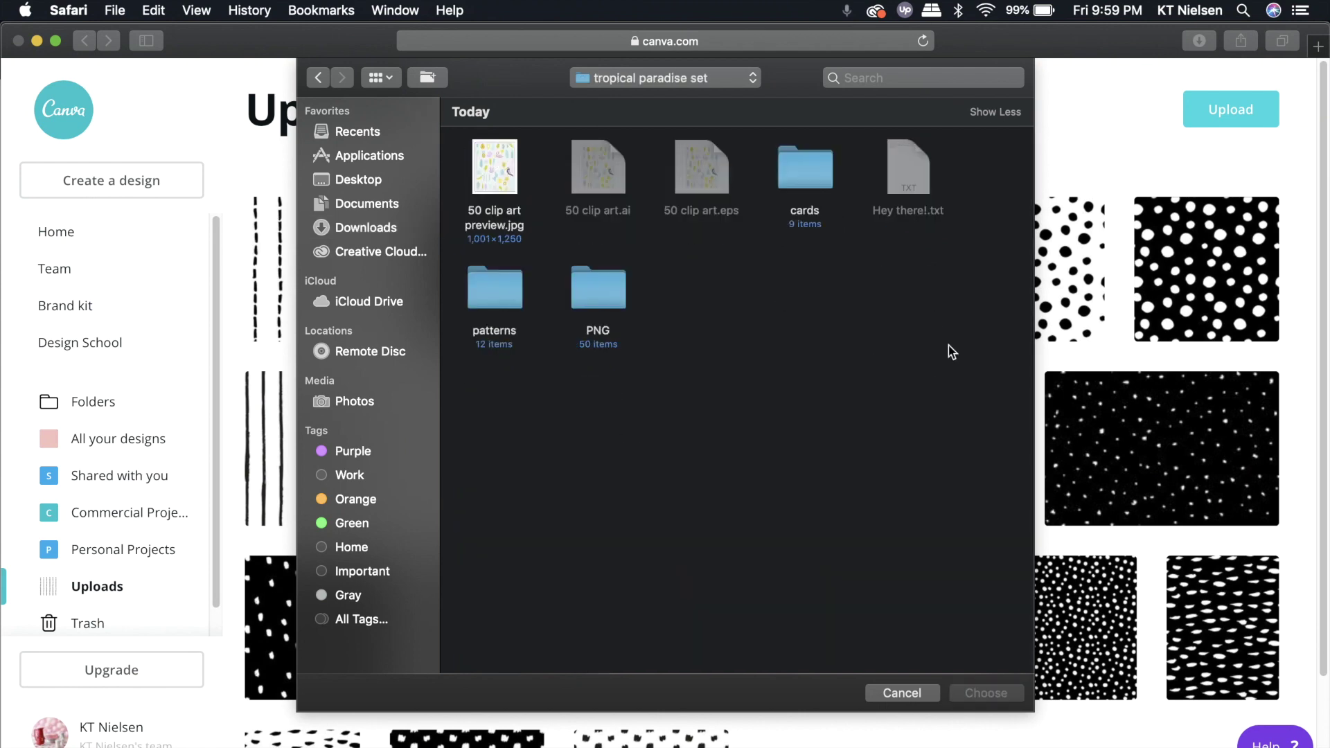
double_click(488, 296)
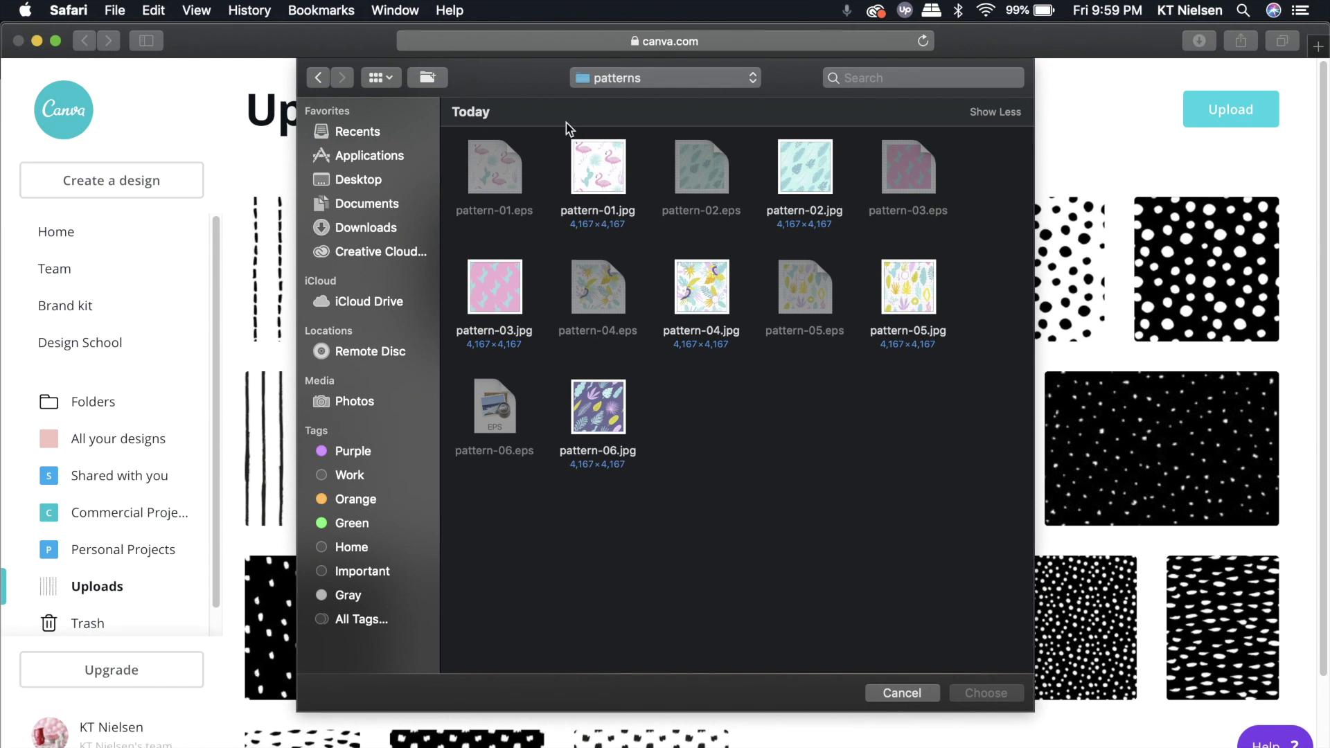
- Select pattern-01, 03, 04, 05 and 06 JPGs and upload them
left_click(604, 182)
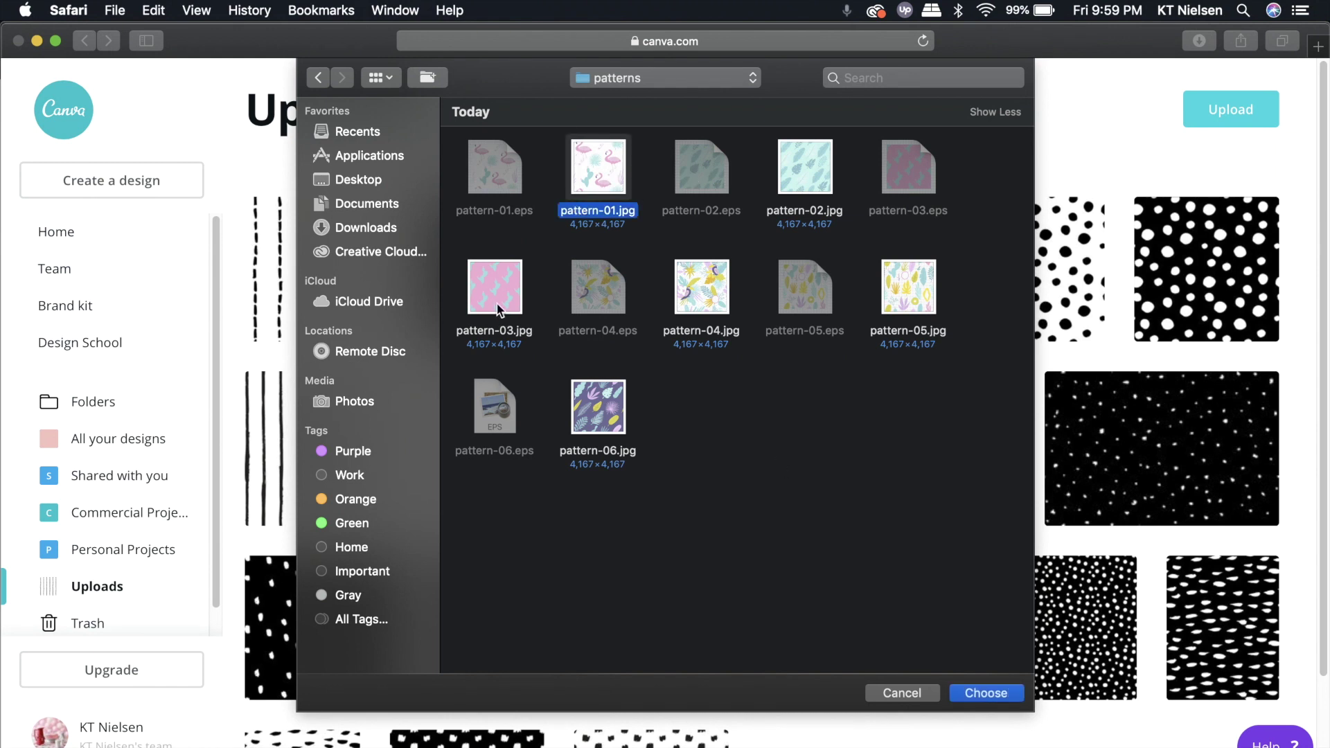
left_click(498, 302, "super")
left_click(694, 304, "super")
left_click(924, 300, "super")
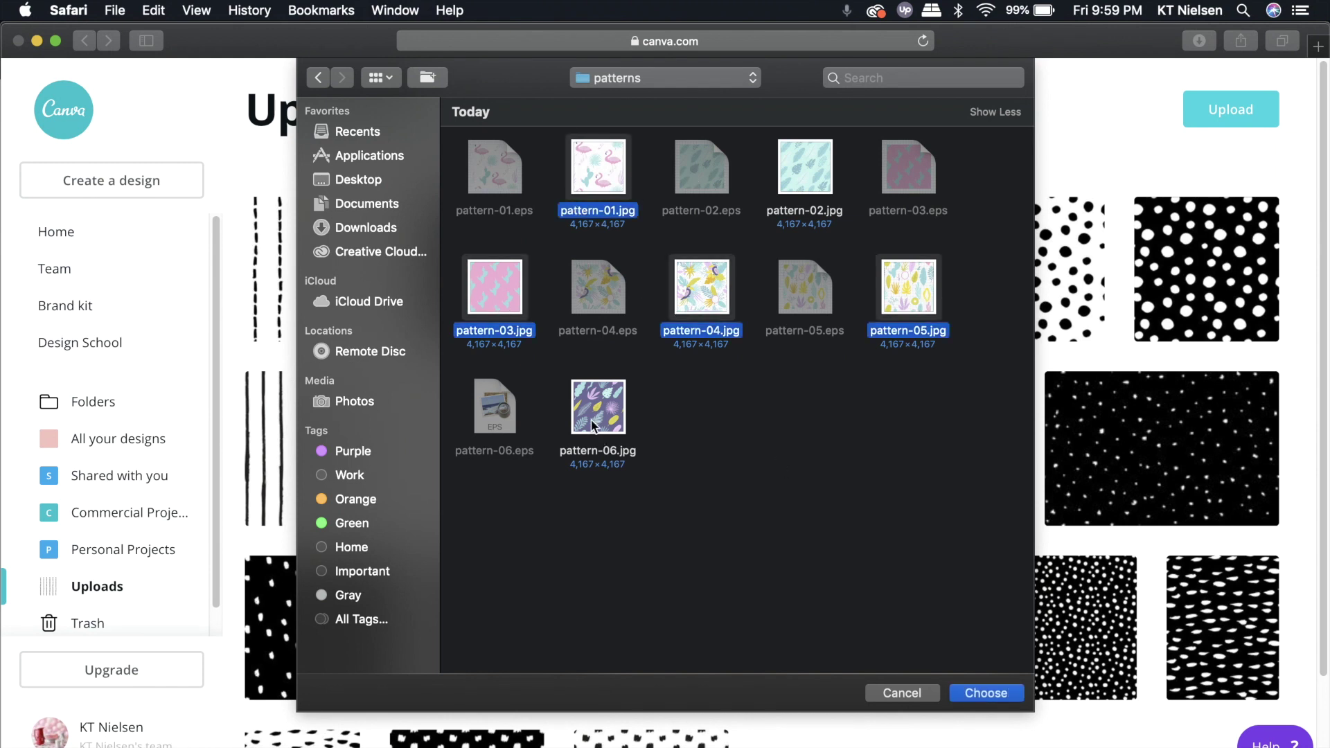
left_click(595, 424, "super")
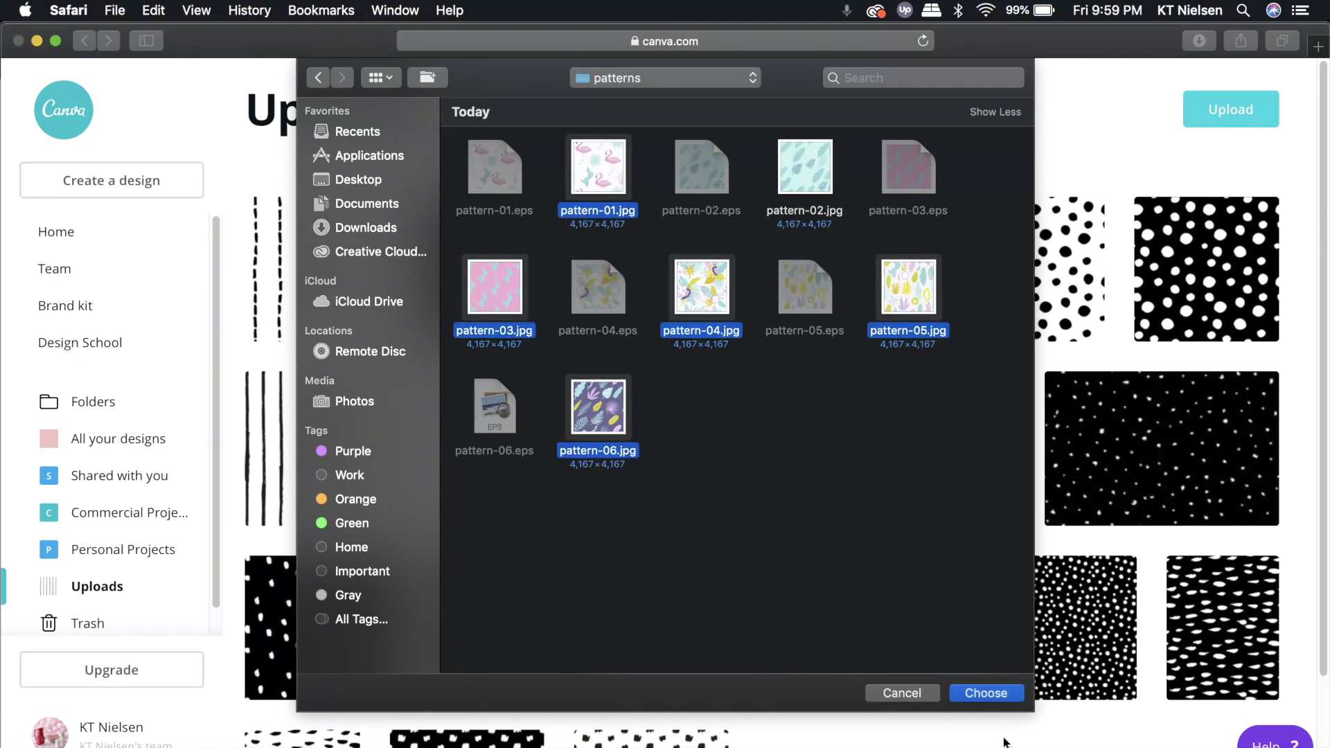
left_click(989, 696)
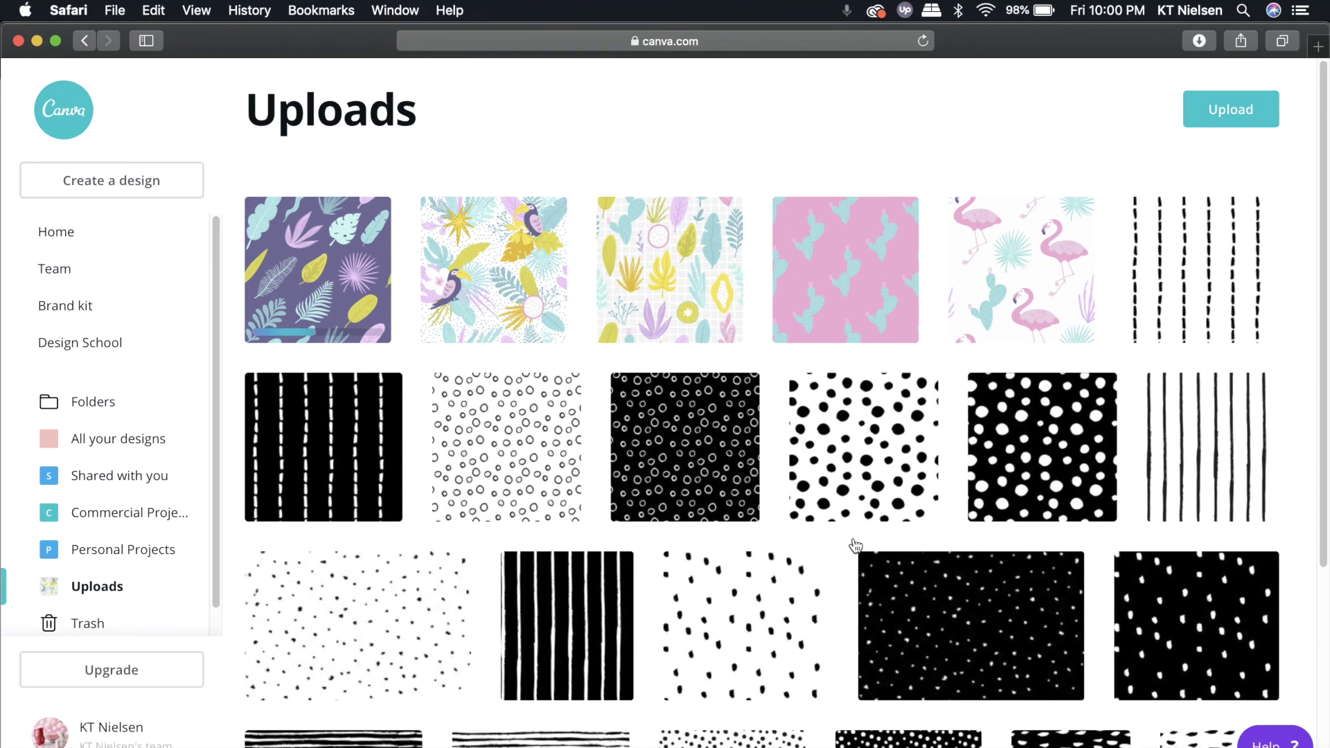
- Wait for the five tropical pattern uploads to complete, then begin a new design
mouse_move(871, 387)
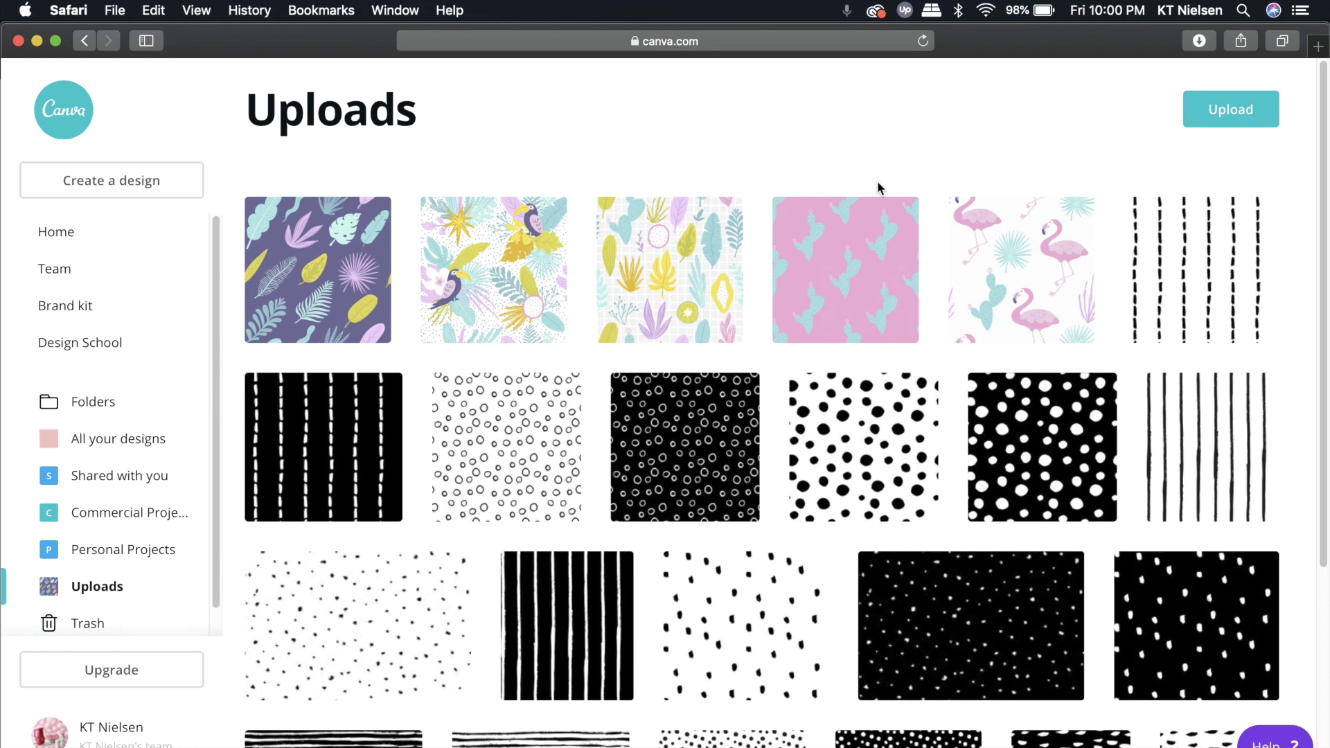
scroll(810, 415, "down", 5)
scroll(817, 417, "up", 5)
left_click(96, 186)
- In the new Instagram Post editor, show the Uploads panel and start another image upload
scroll(259, 429, "down", 3)
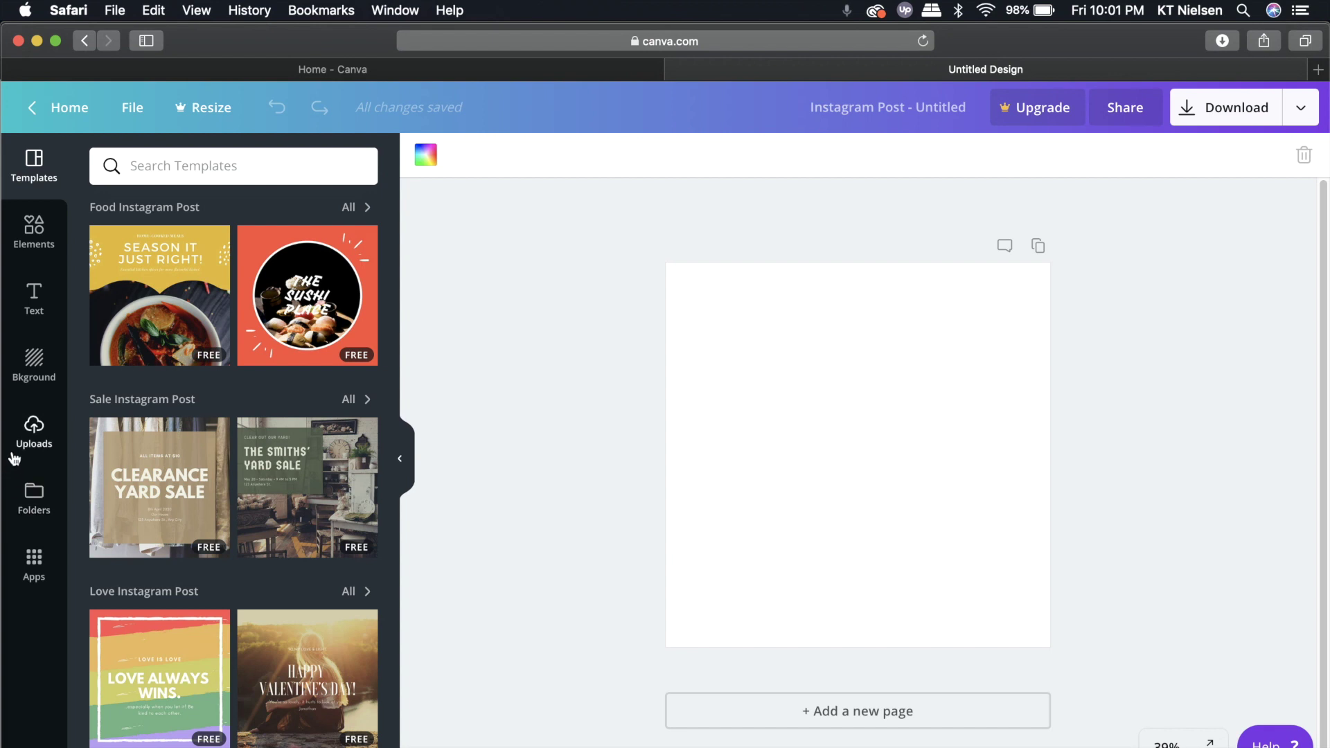
left_click(34, 429)
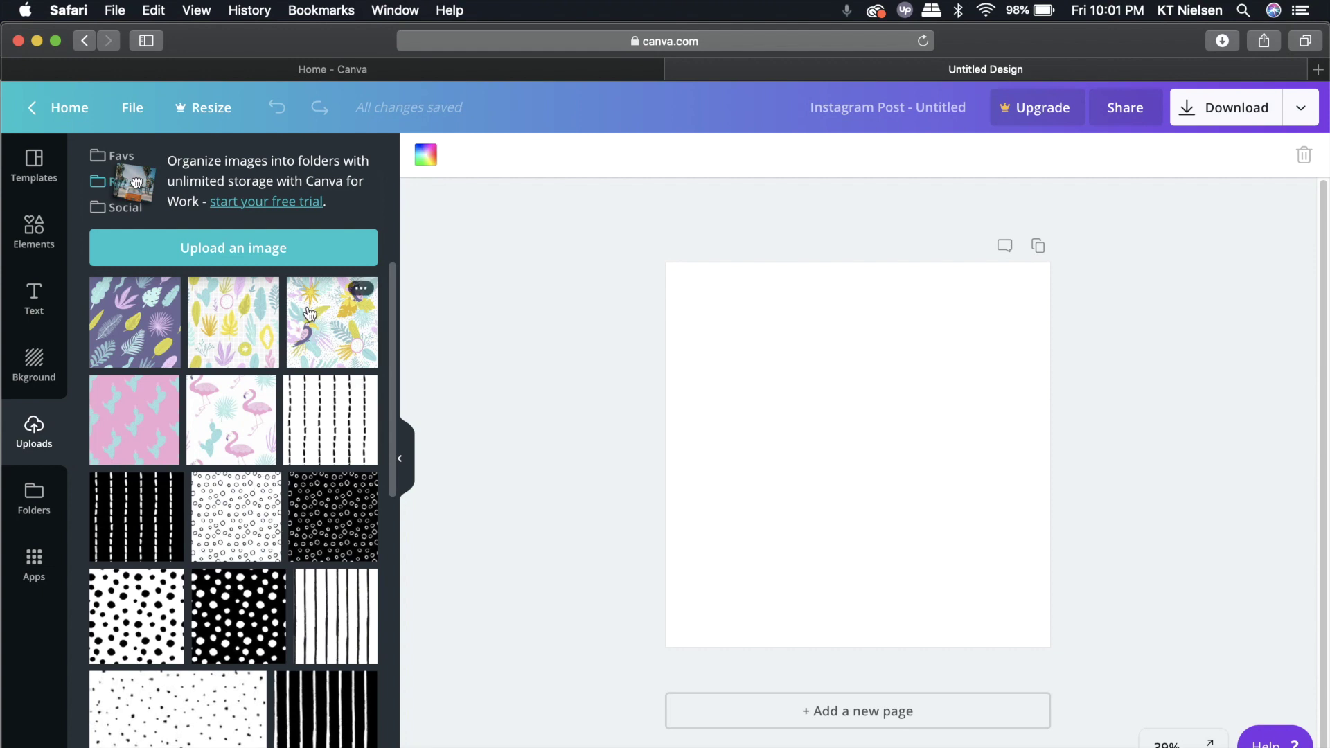
left_click(281, 248)
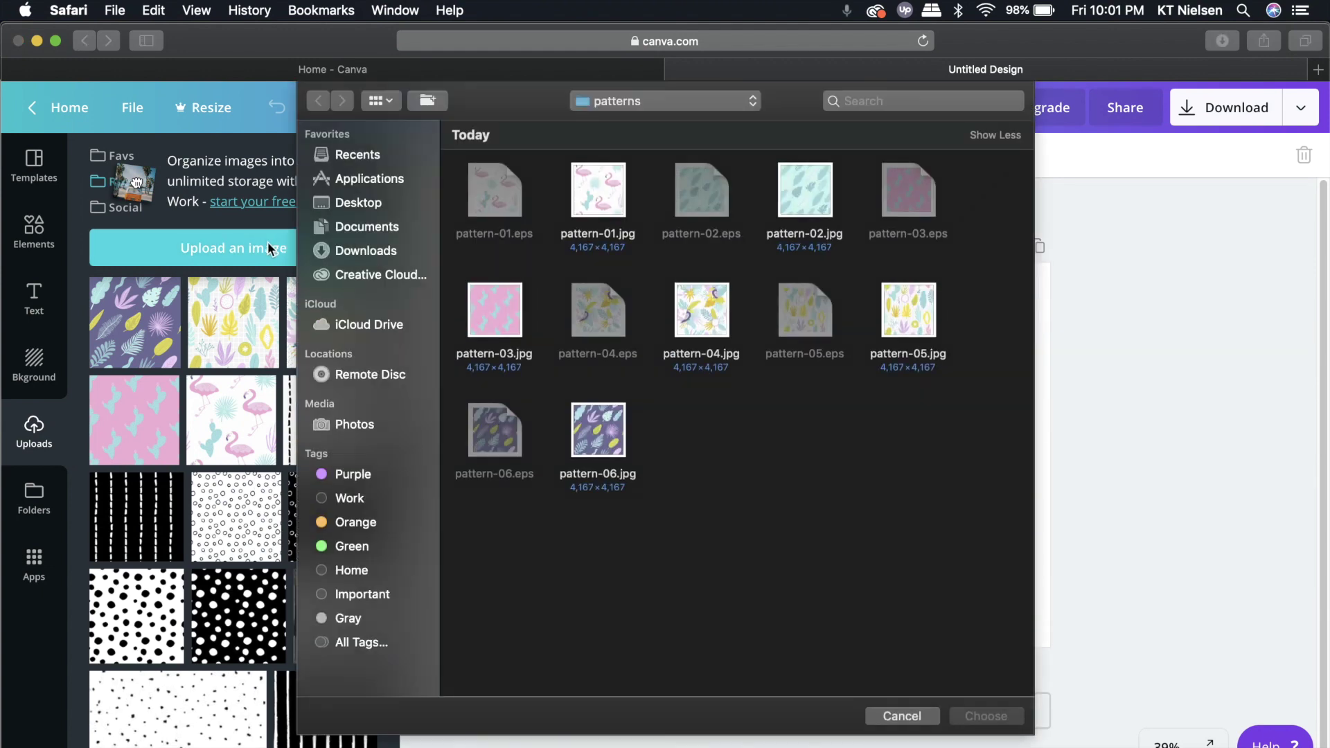
- Upload element-13, element-02, element-28 and element-39 PNGs from tropical paradise set > PNG
left_click(625, 105)
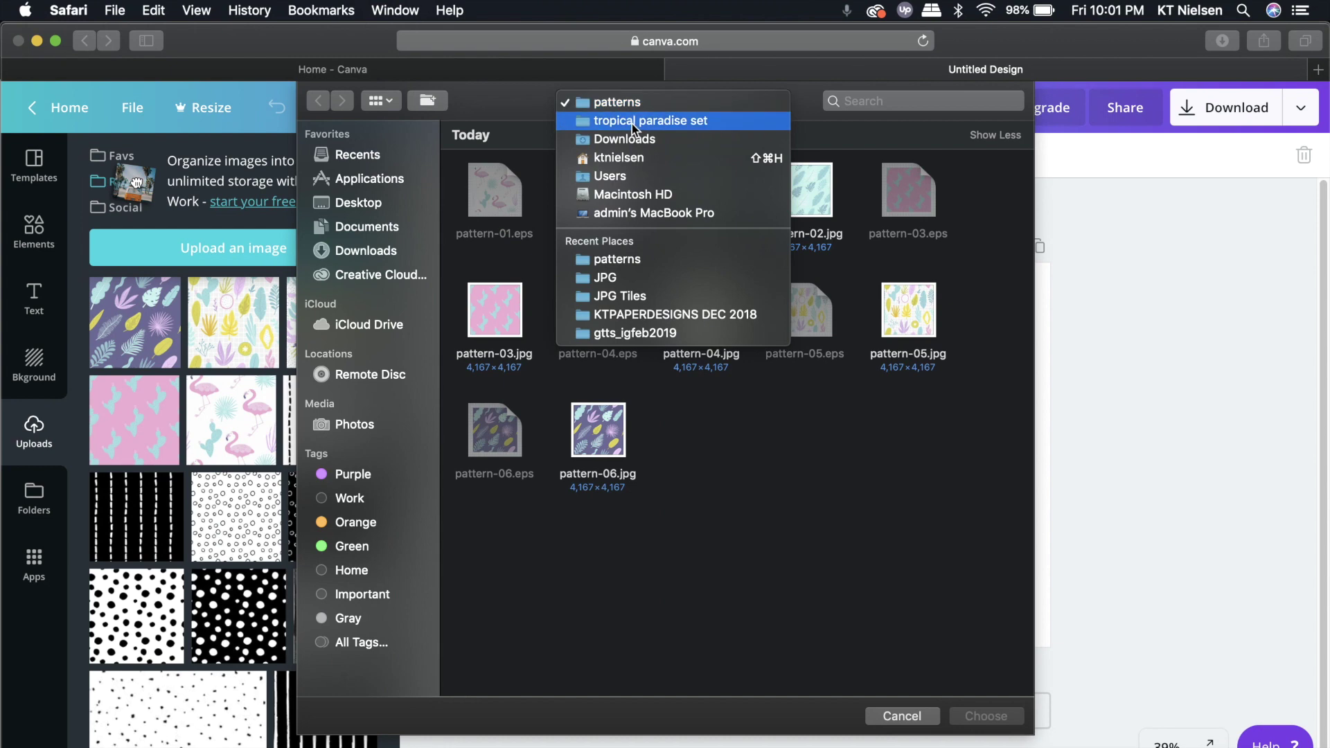
left_click(632, 122)
double_click(619, 305)
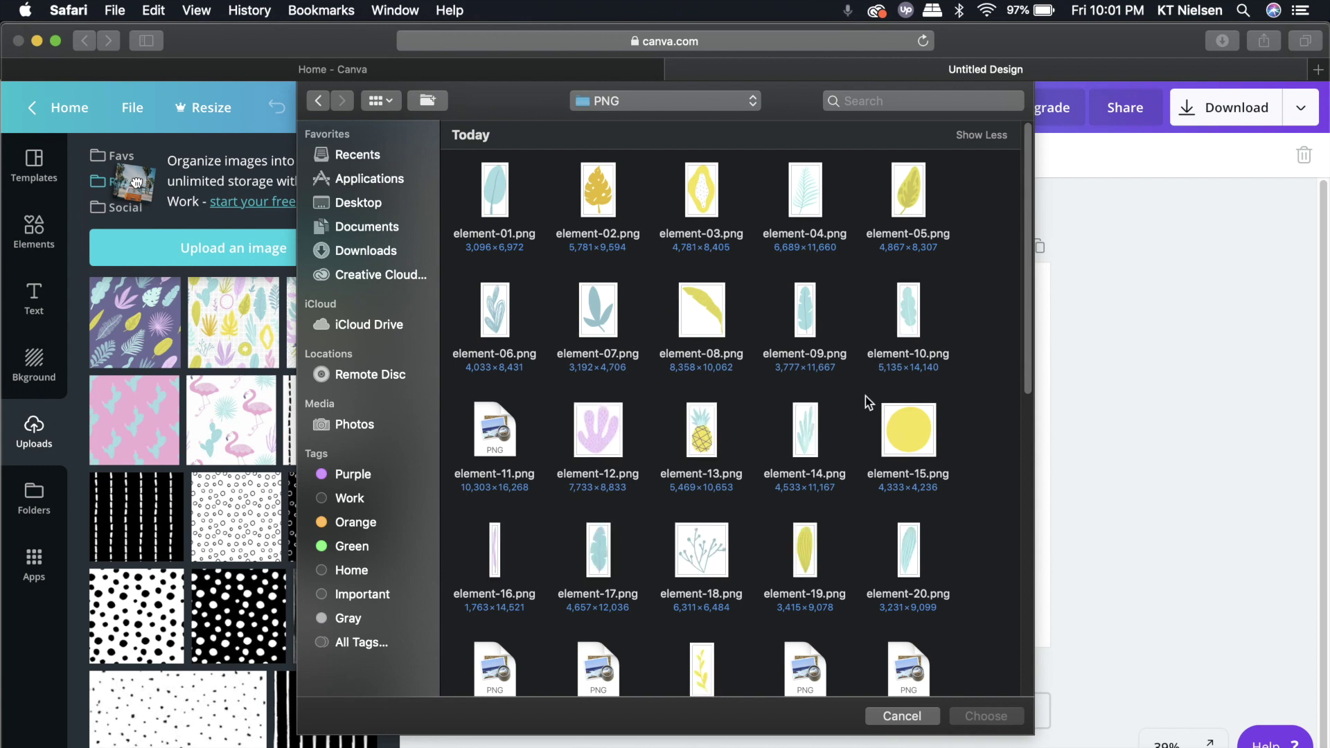
scroll(869, 402, "down", 2)
left_click(723, 392)
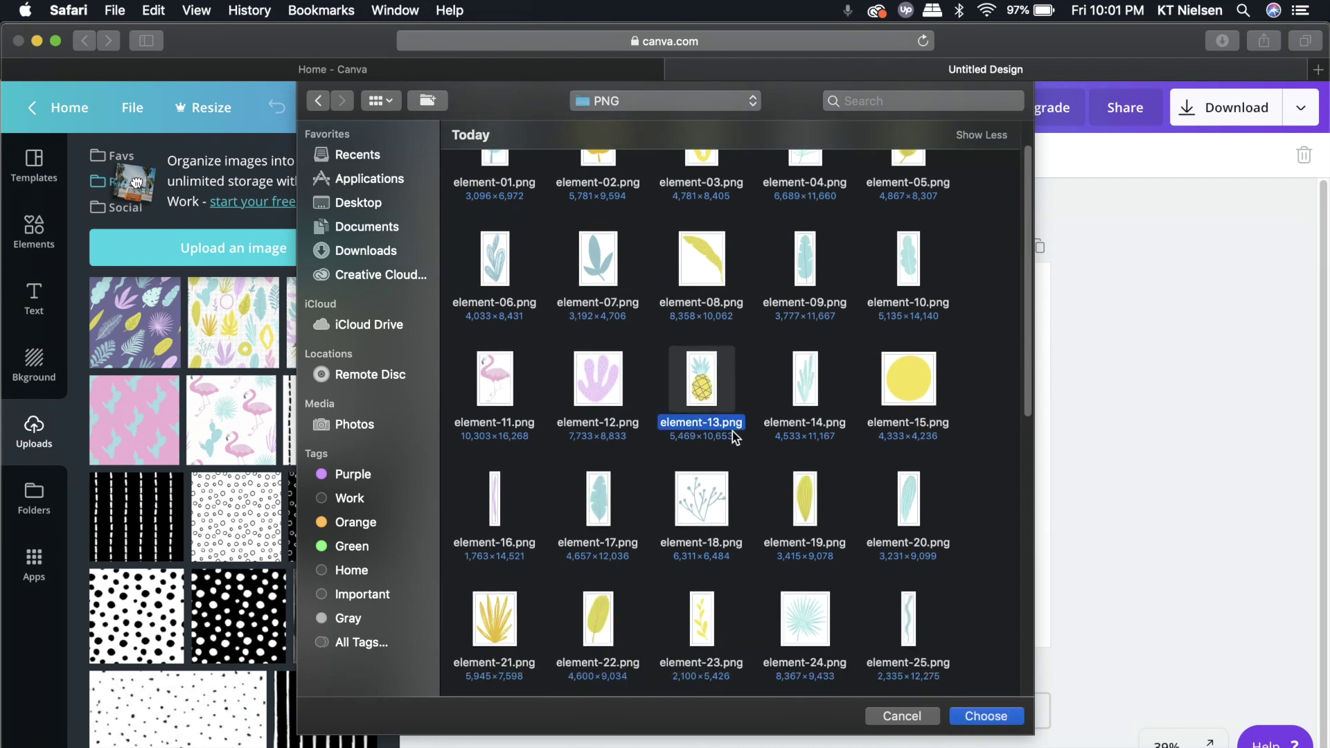
scroll(936, 474, "up", 2)
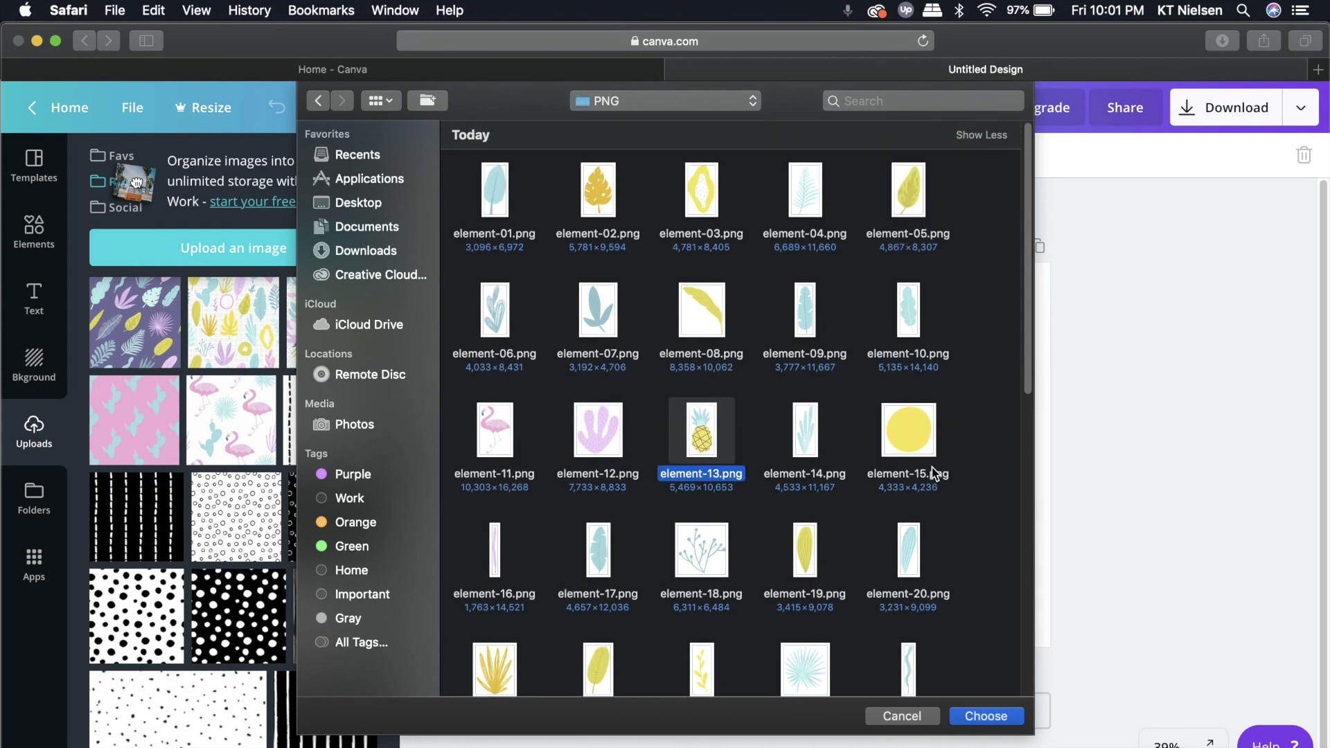
left_click(603, 199, "super")
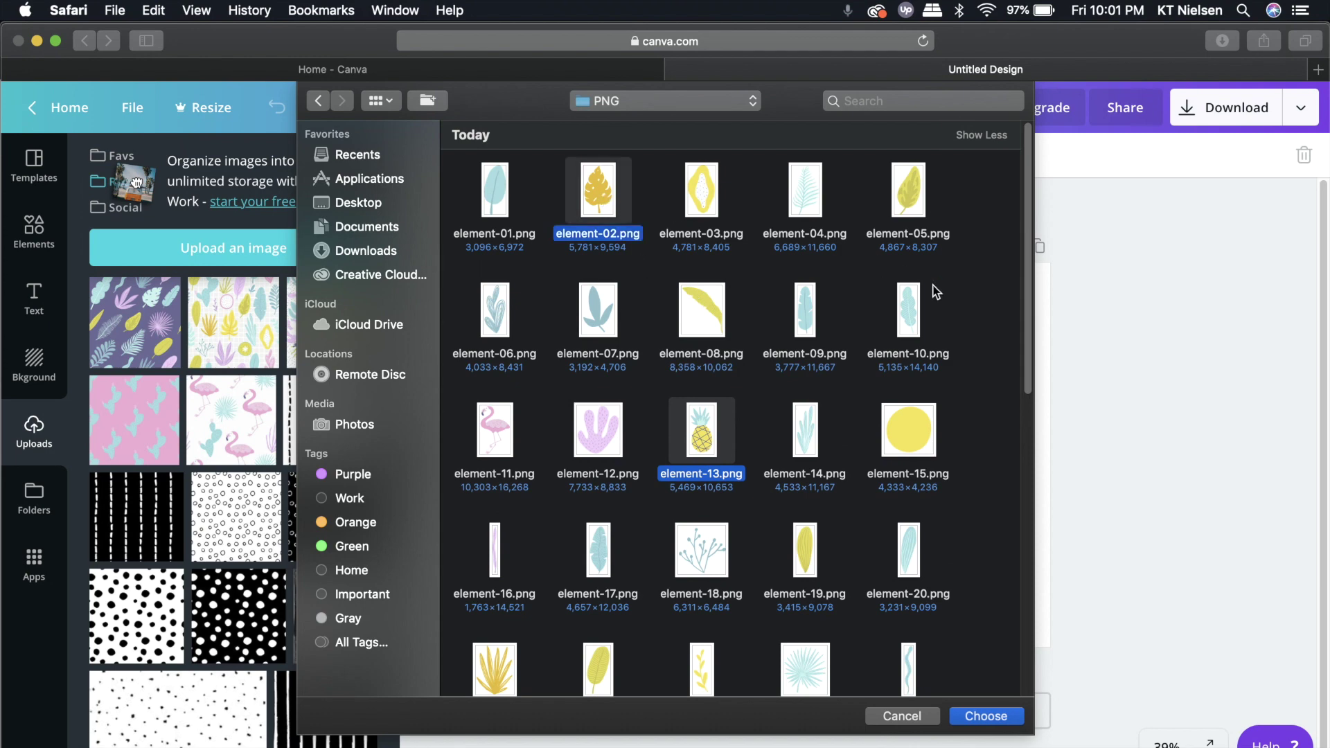
scroll(959, 350, "down", 10)
left_click(713, 396, "super")
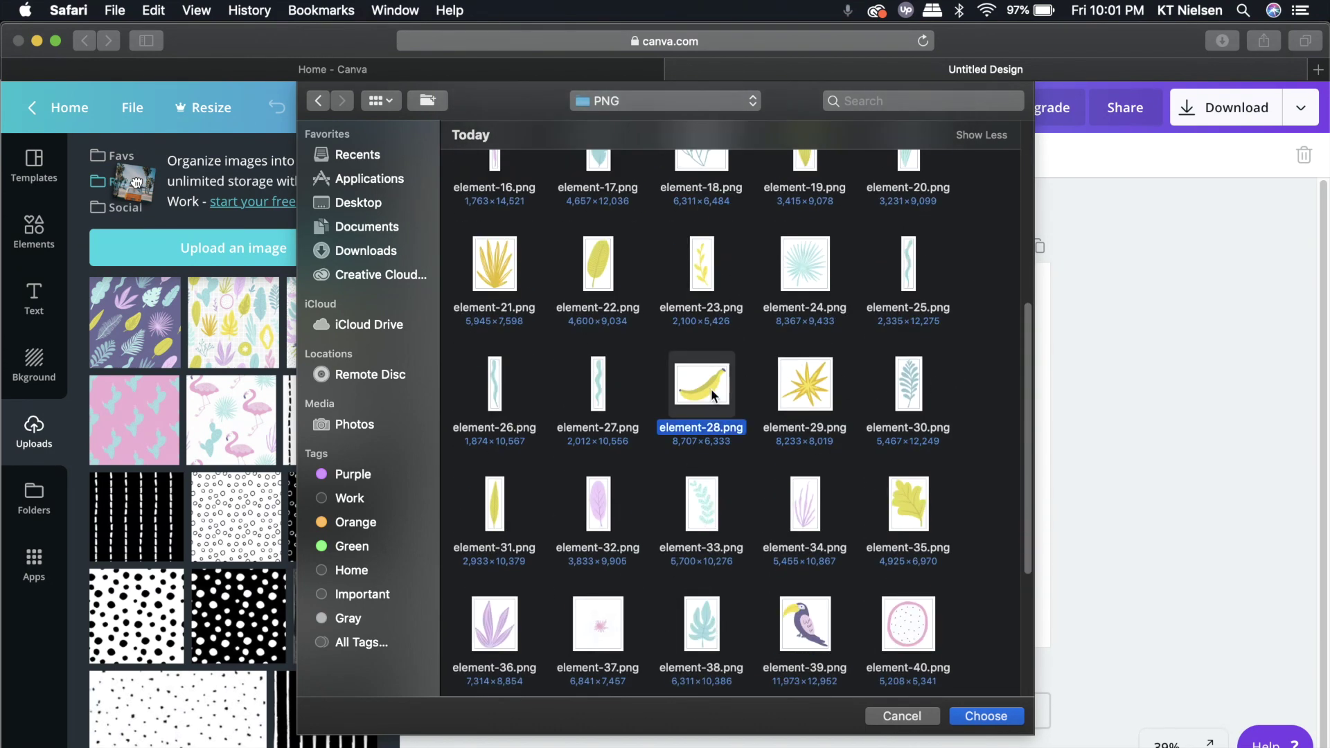
left_click(815, 636, "super")
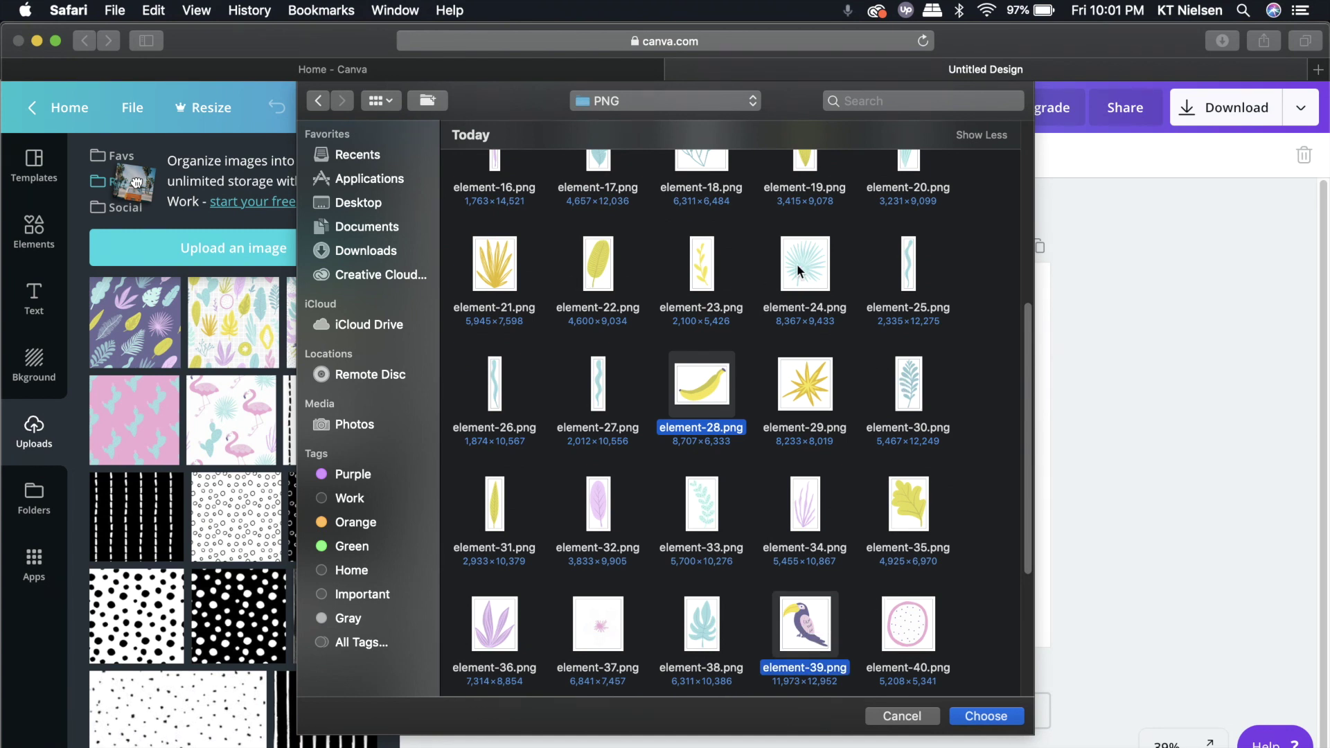
left_click(990, 720)
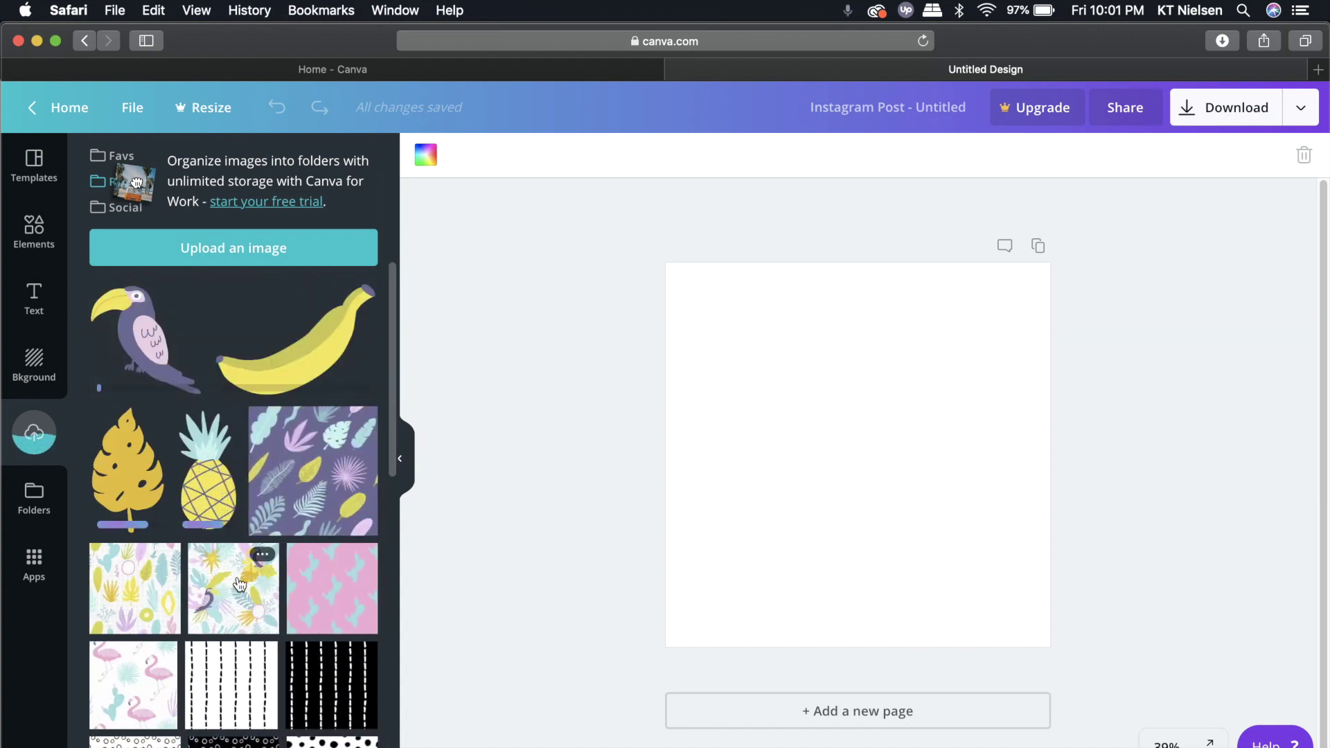
- Add the black dashed-stripes pattern and stretch it to cover the whole page
scroll(243, 575, "down", 1)
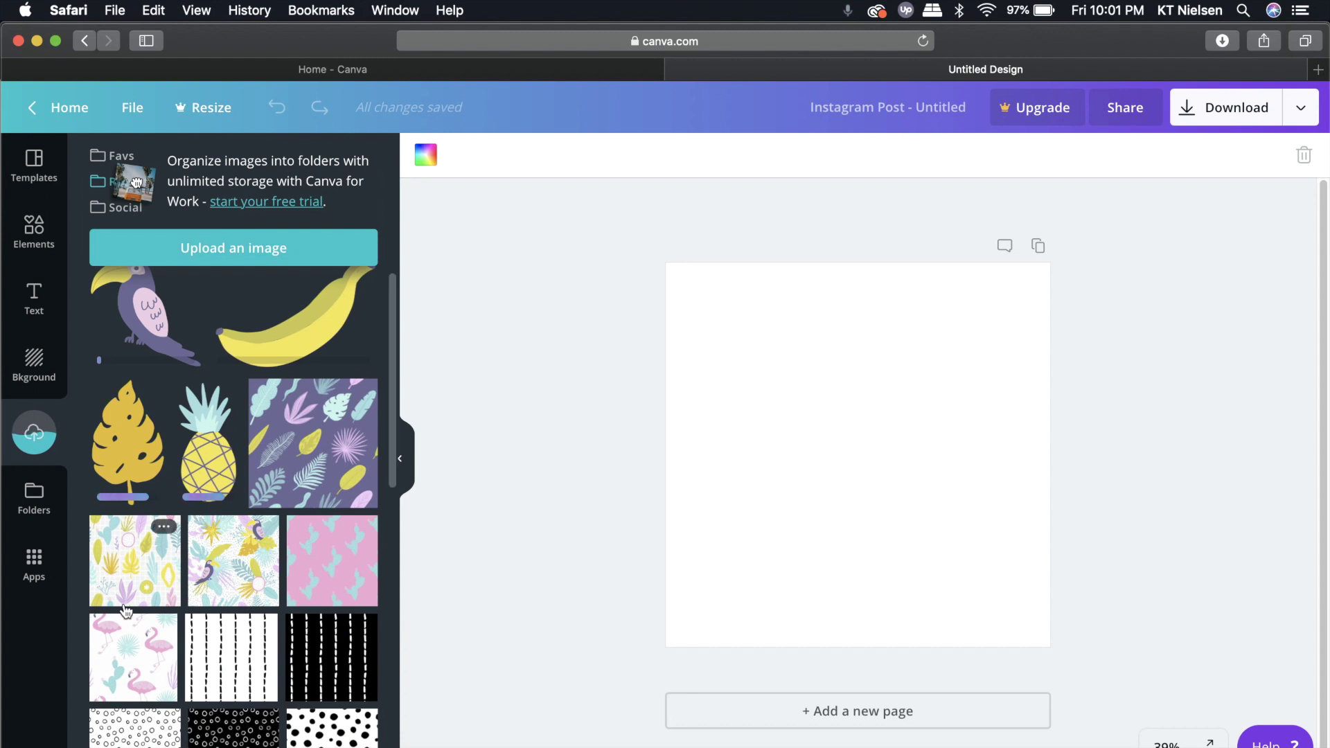
left_click(231, 668)
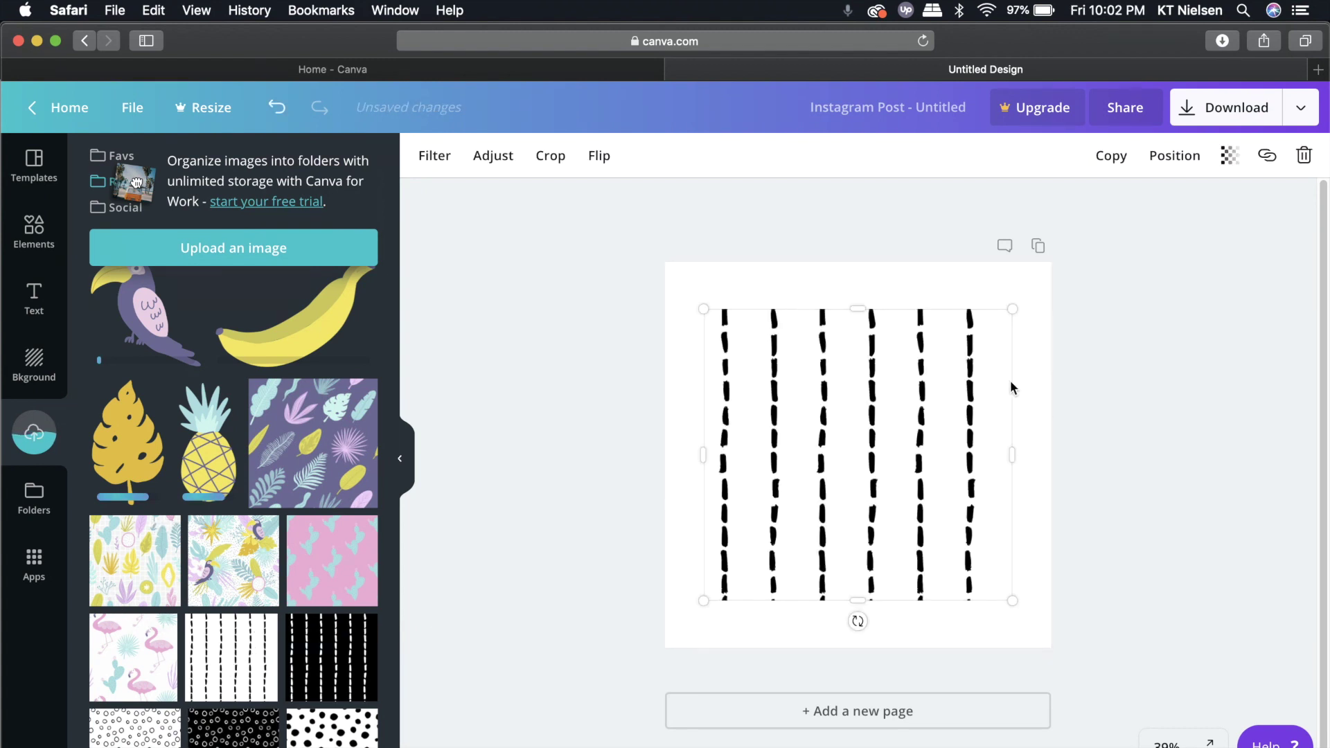
left_click_drag(702, 311, 654, 262)
left_click_drag(1014, 603, 1074, 650)
left_click(1158, 416)
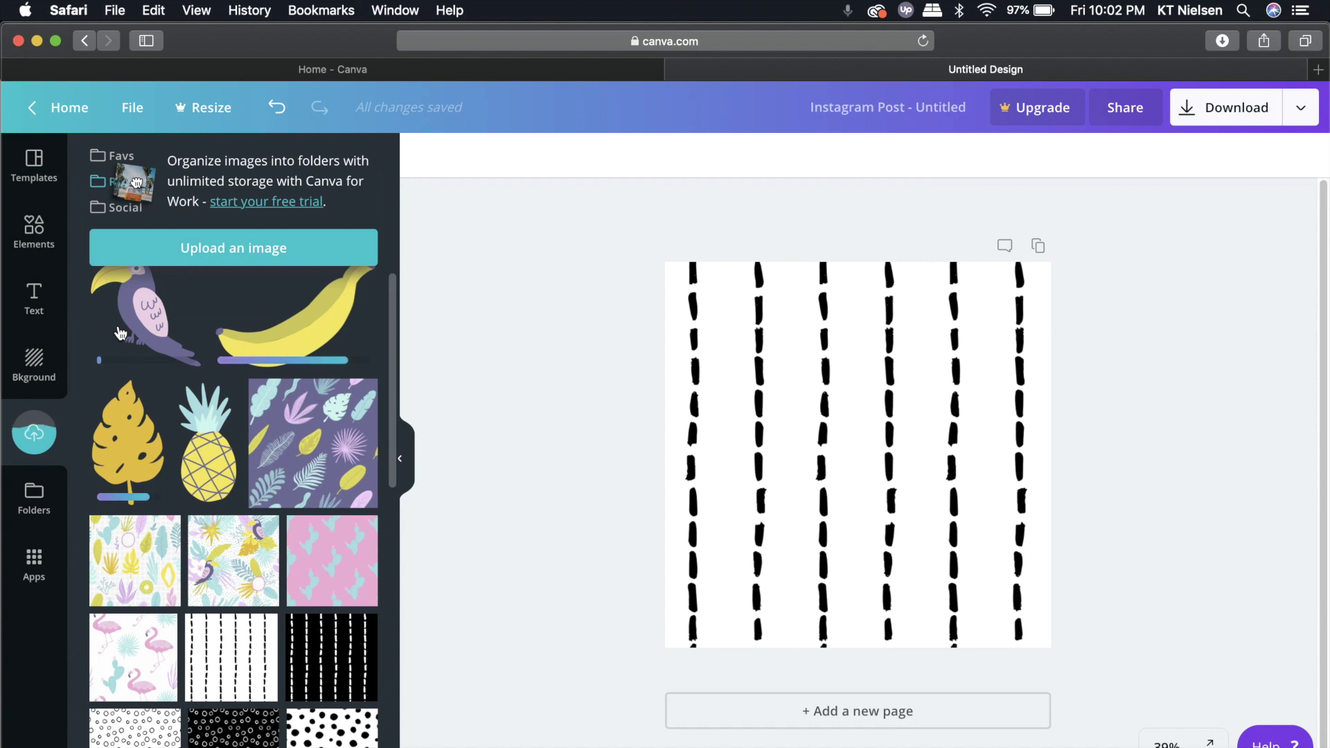
- Add the pineapple graphic, shrink it, and place it at the bottom centre at 50% zoom
left_click(204, 477)
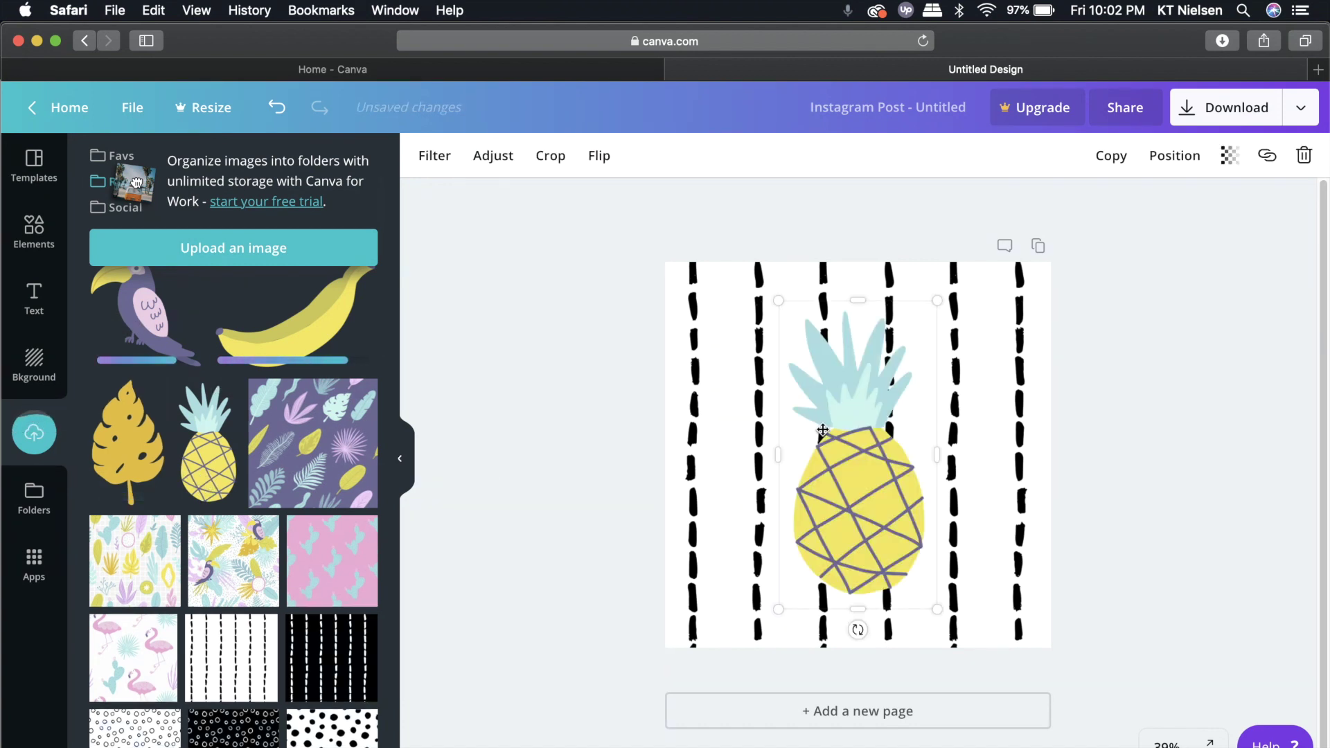
mouse_move(888, 519)
left_mouse_down()
mouse_move(909, 519)
mouse_move(865, 514)
left_mouse_up()
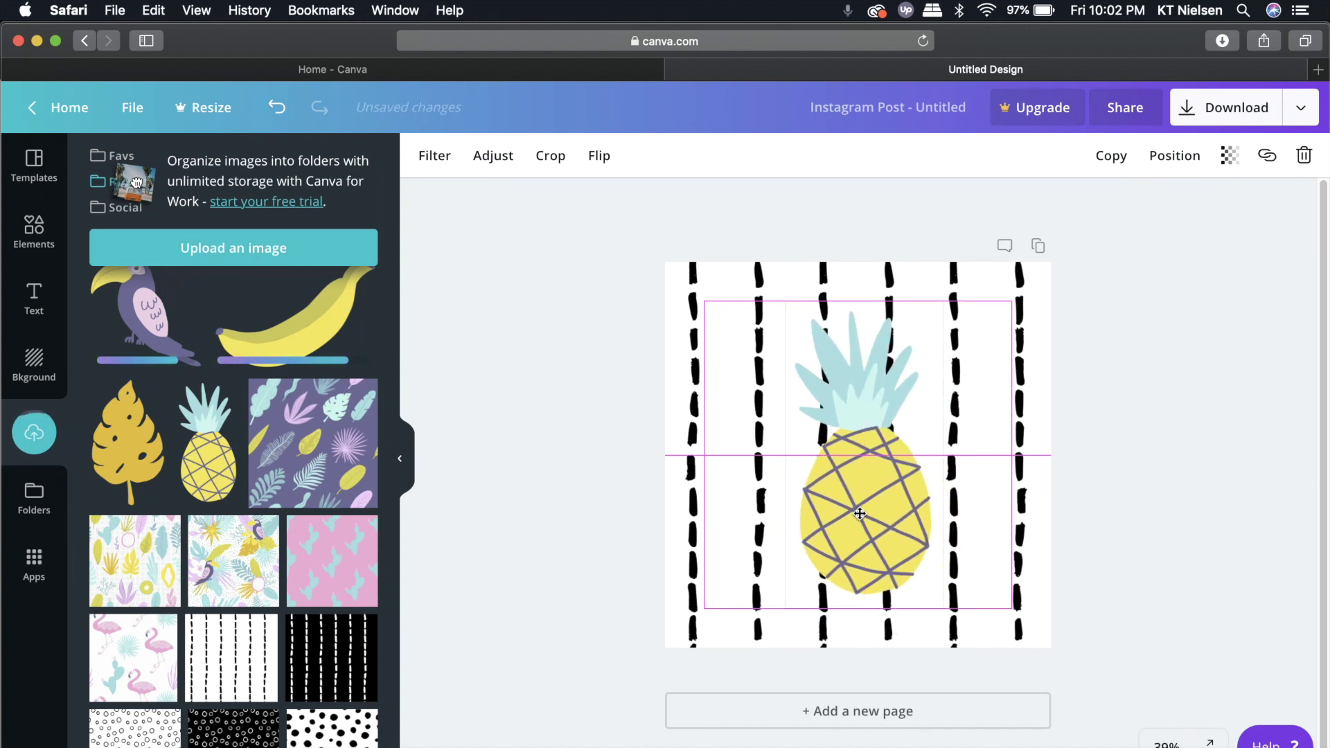
left_click(1167, 743)
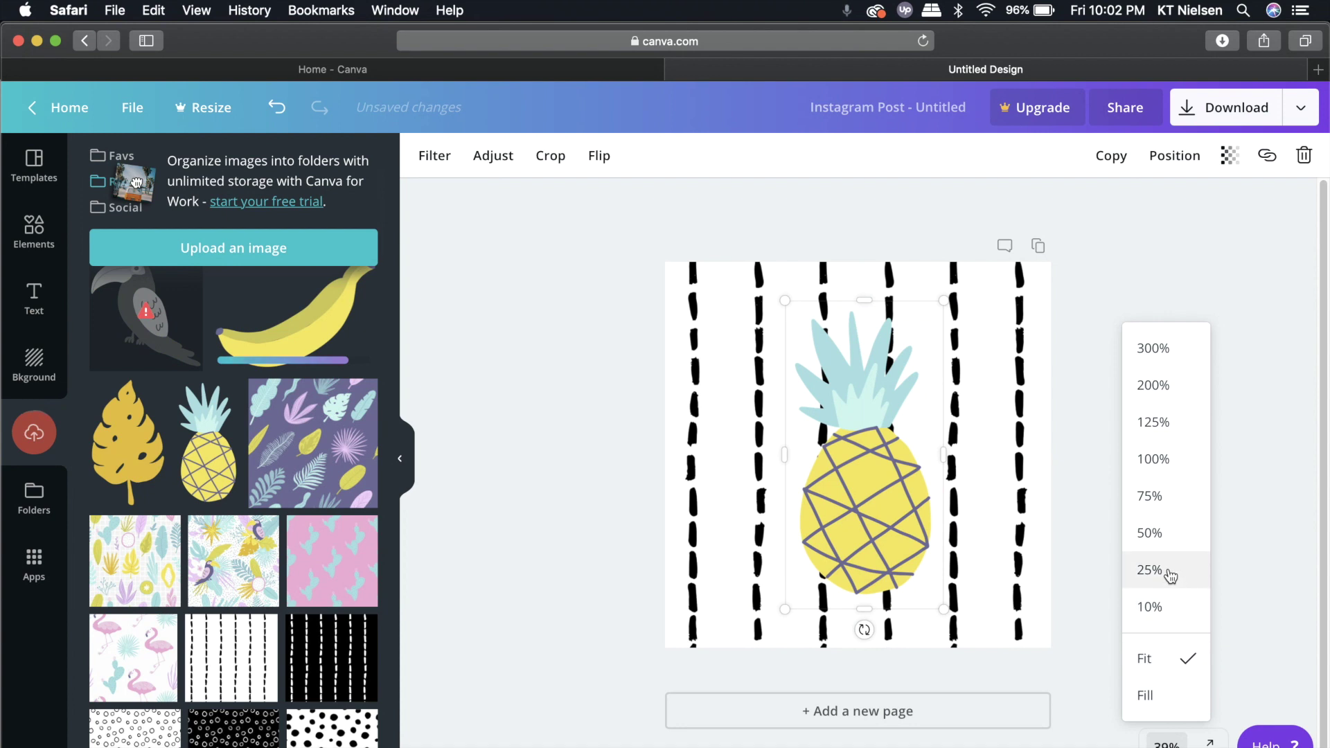
left_click(1142, 529)
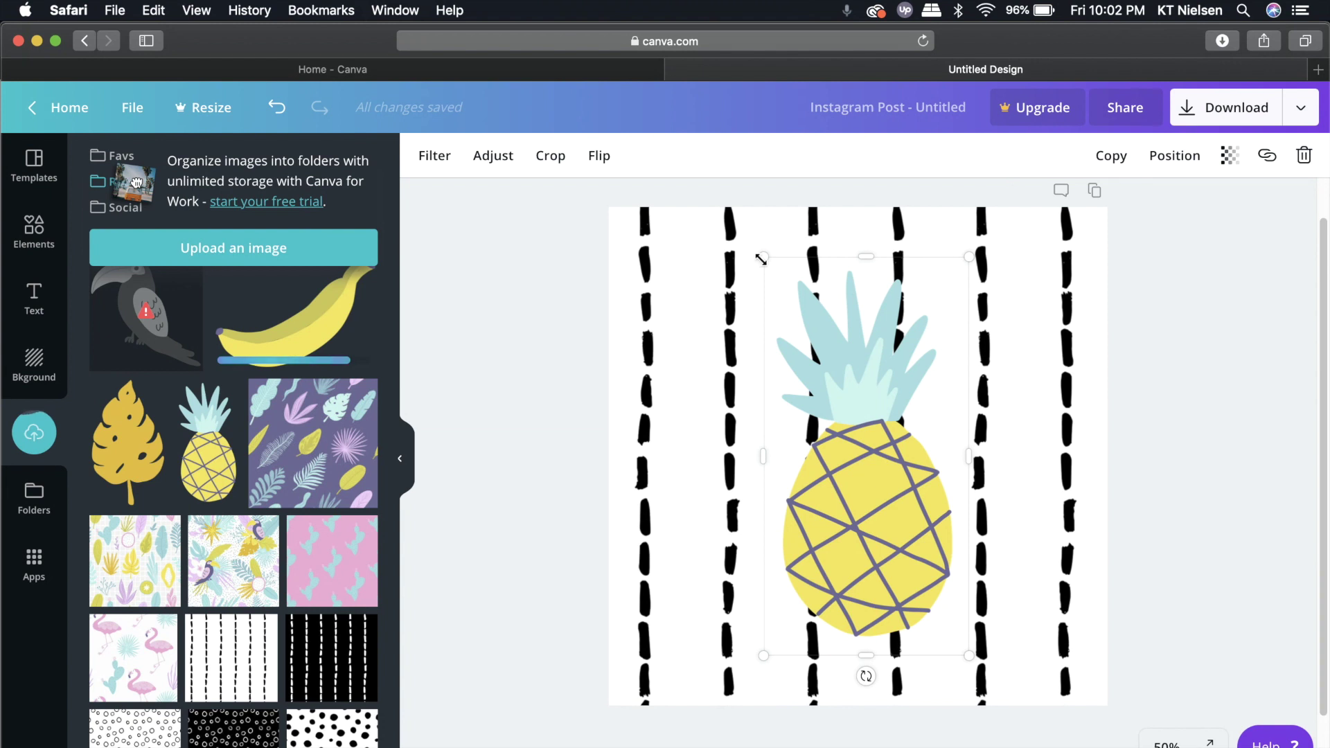
left_click_drag(760, 259, 779, 286)
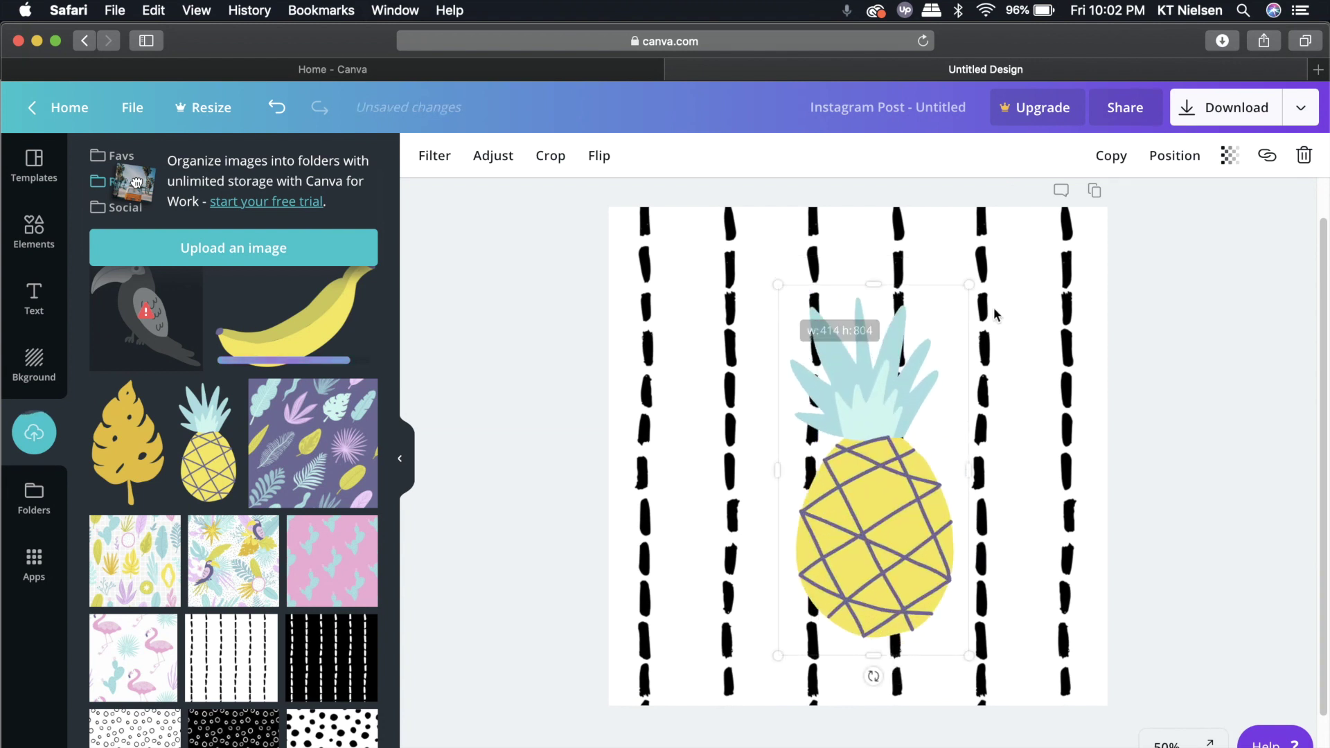
left_click_drag(969, 284, 984, 257)
mouse_move(982, 657)
left_mouse_down()
mouse_move(932, 557)
mouse_move(979, 638)
mouse_move(973, 665)
mouse_move(983, 655)
left_mouse_up()
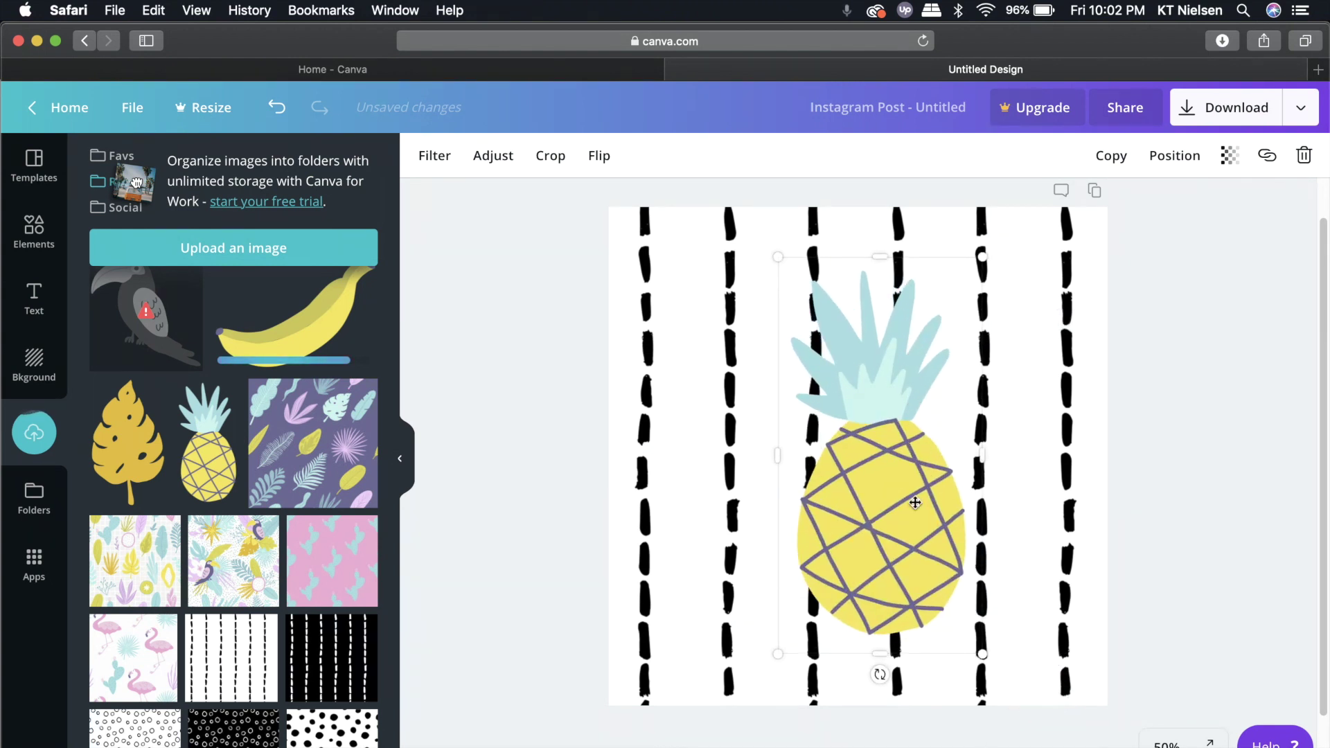
left_click_drag(885, 510, 868, 578)
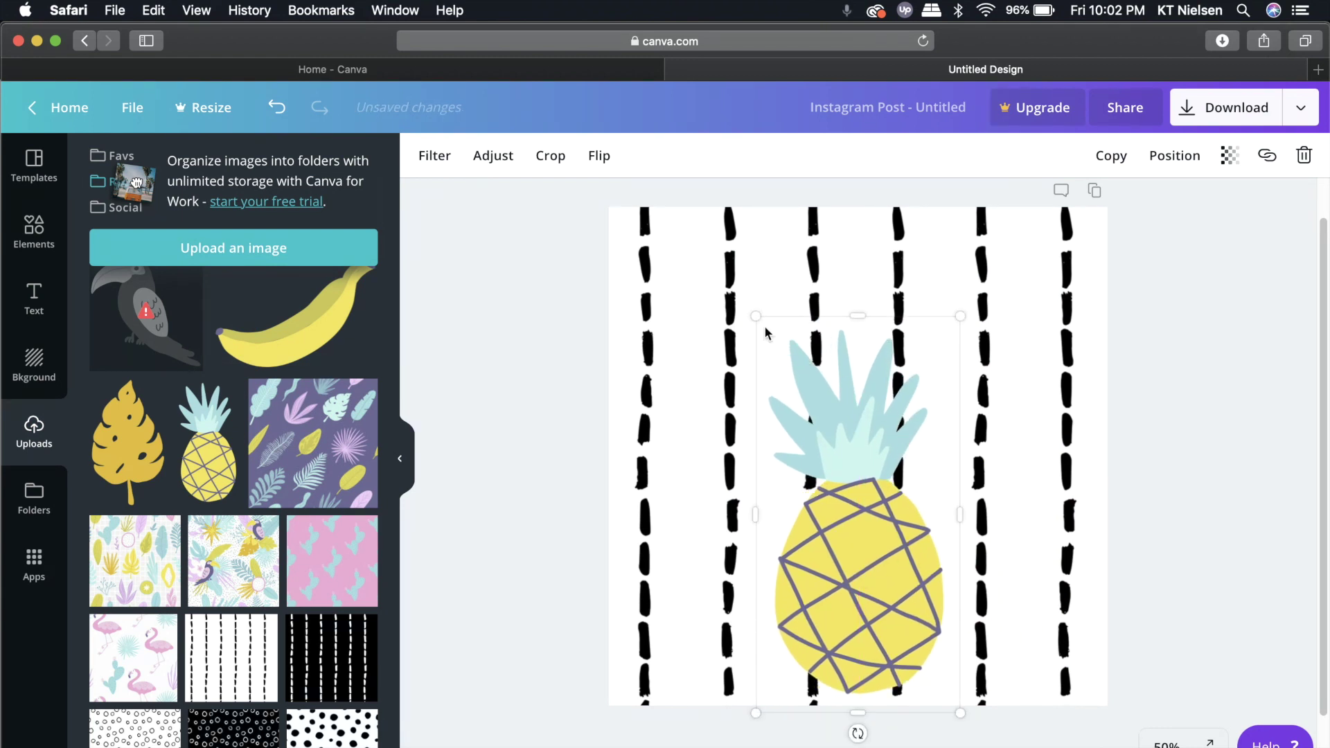
left_click_drag(780, 361, 825, 447)
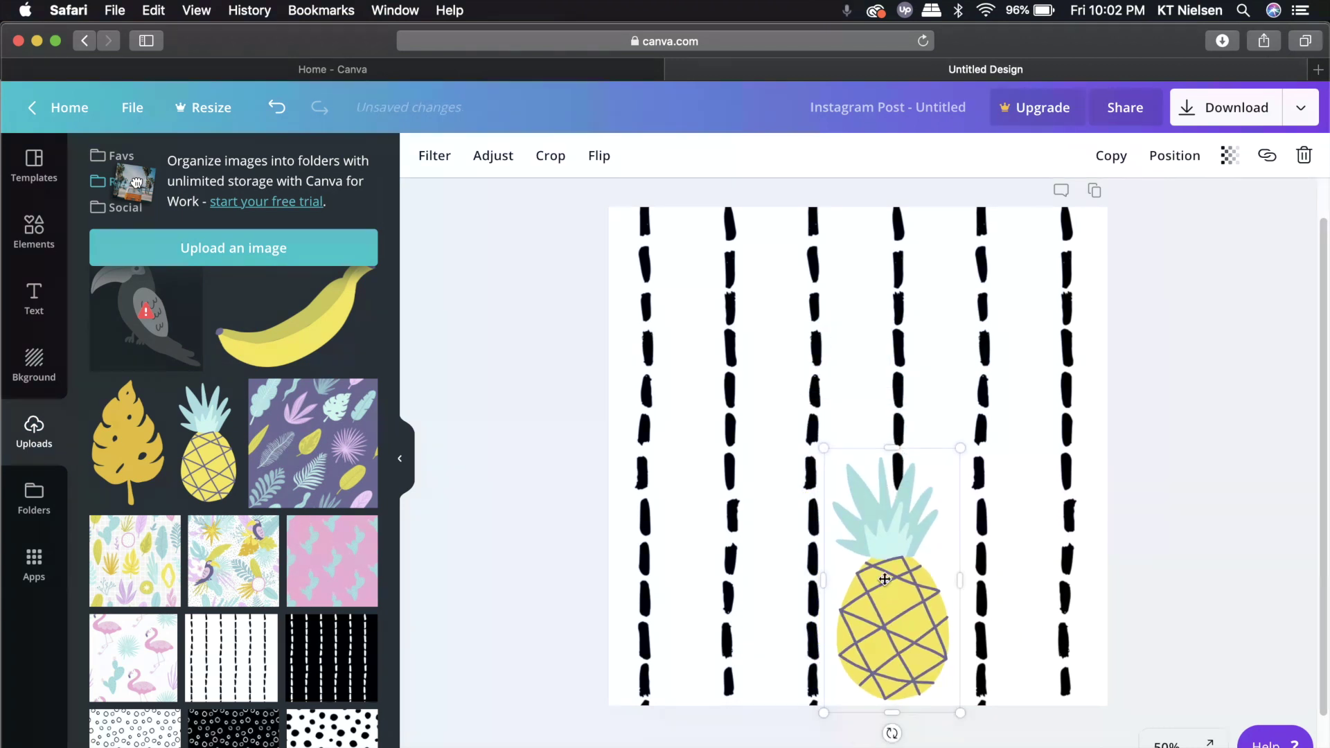
left_click_drag(888, 593, 855, 587)
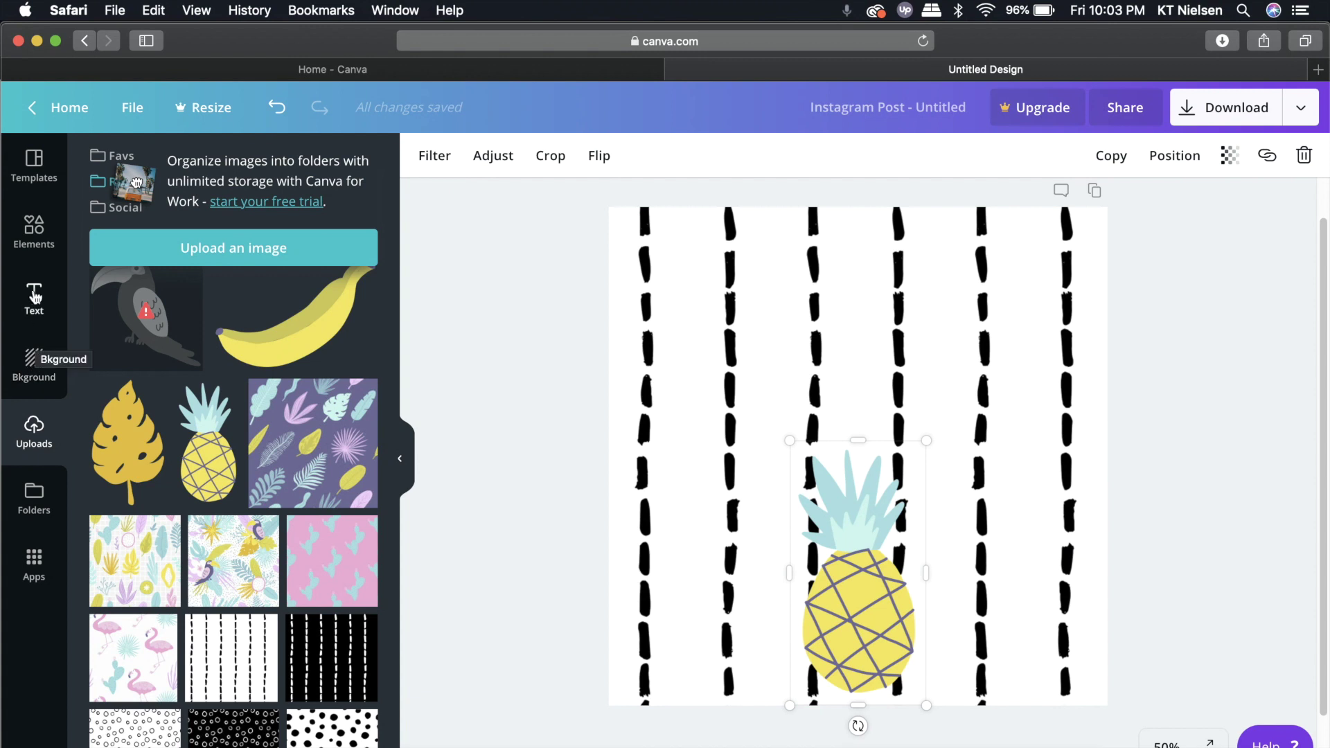
left_click(32, 305)
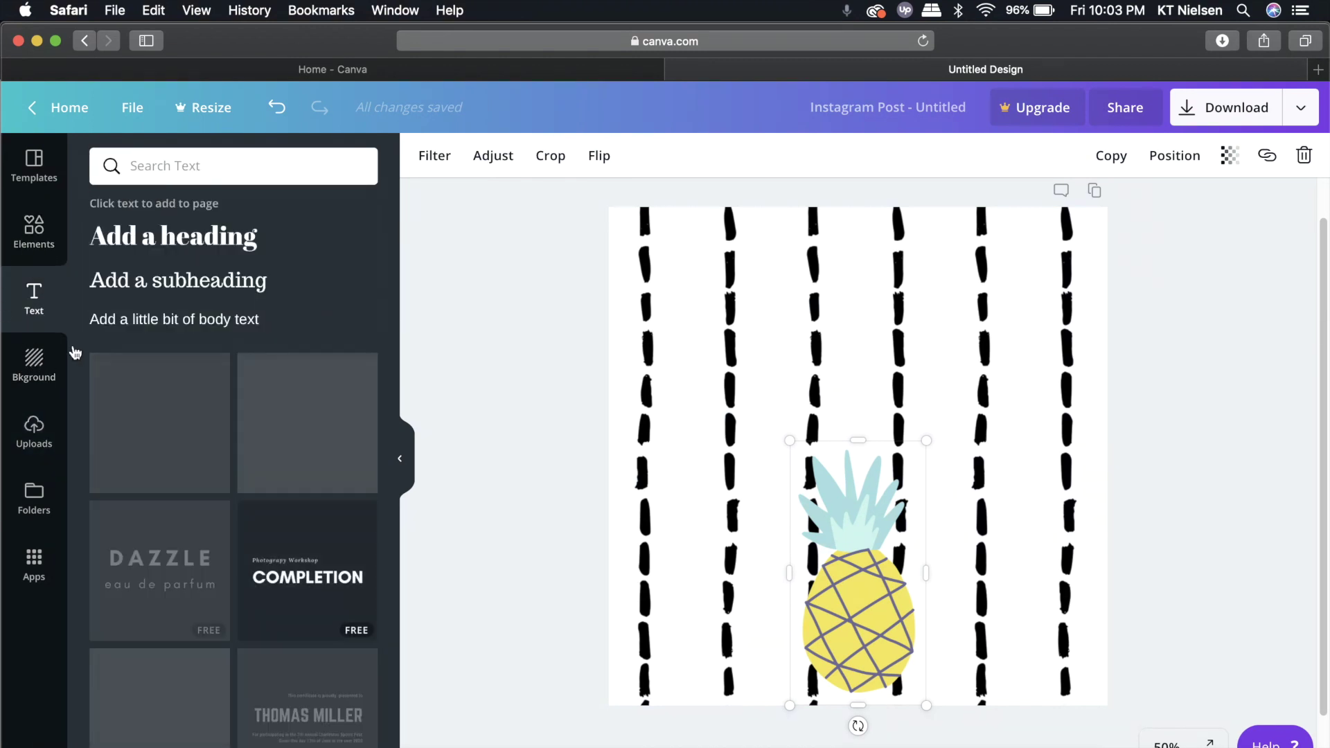
- Add a heading text box, enlarging it and moving it above the pineapple
left_click(180, 246)
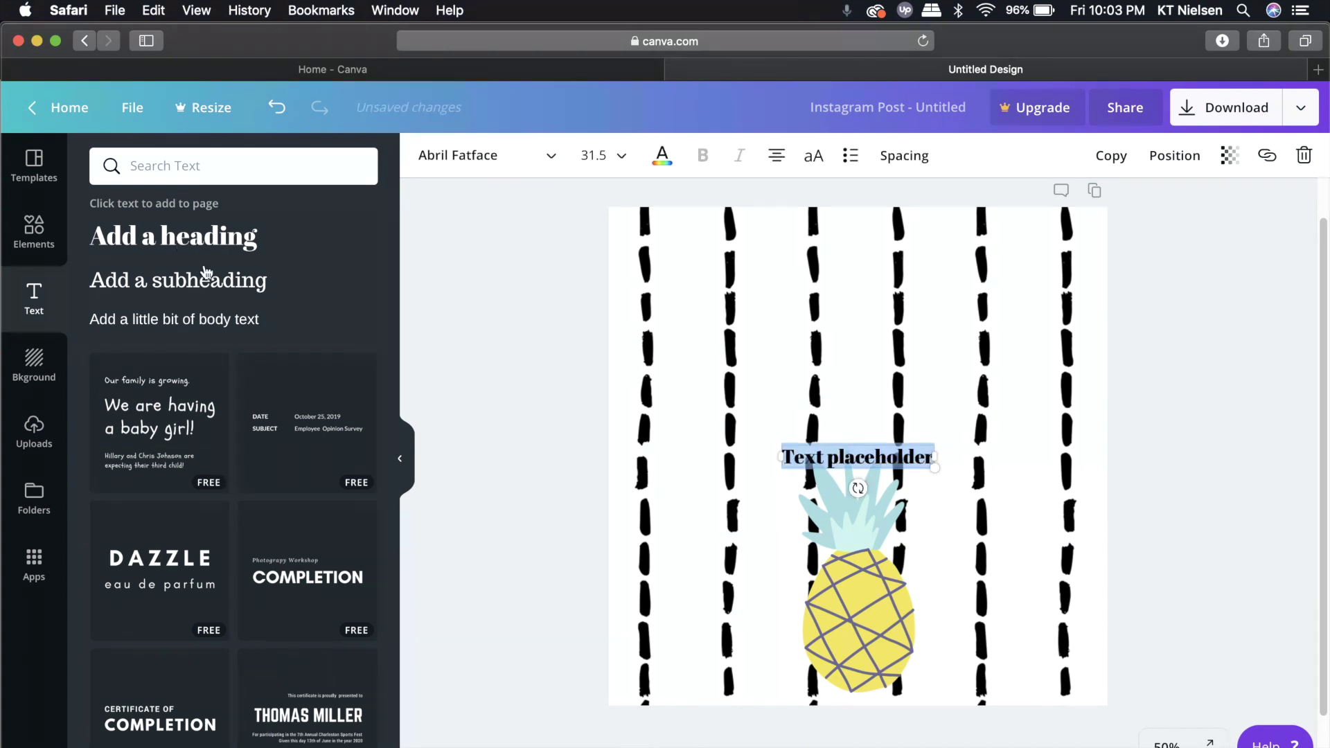
left_click_drag(888, 459, 900, 360)
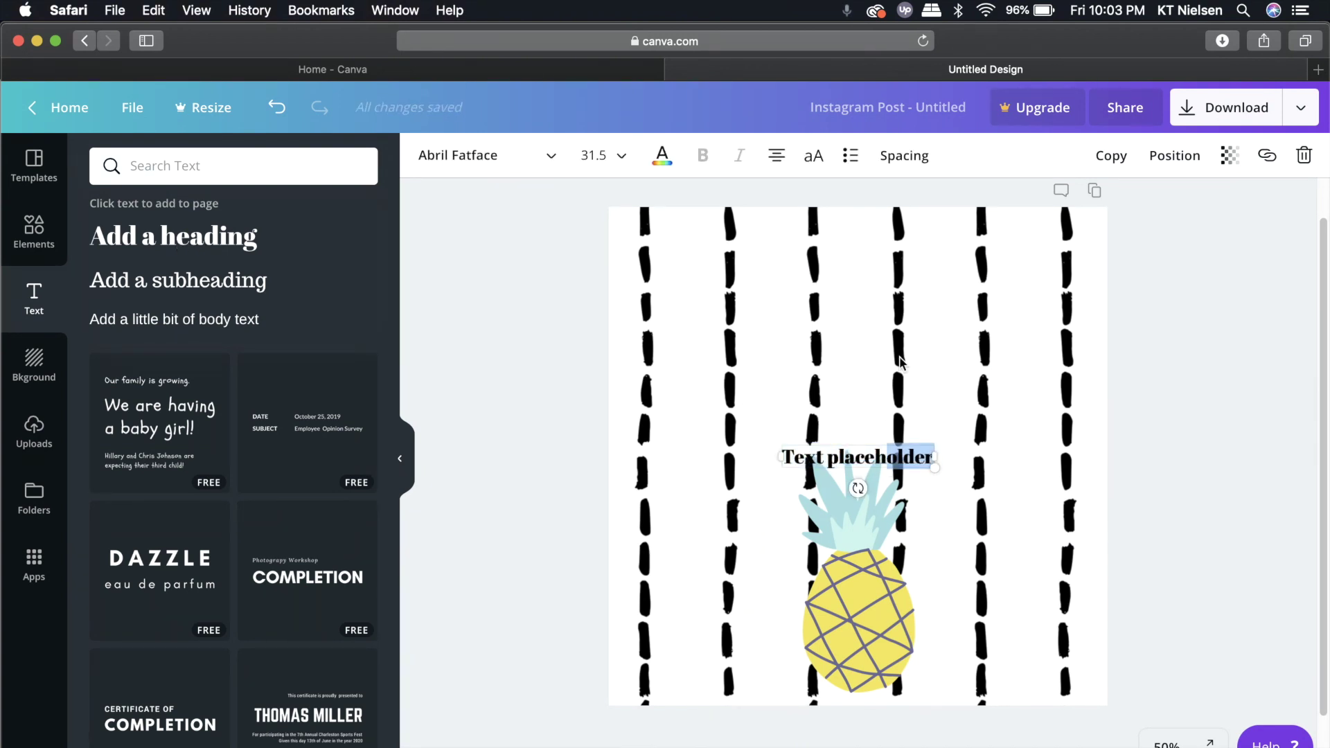
left_click_drag(866, 458, 822, 328)
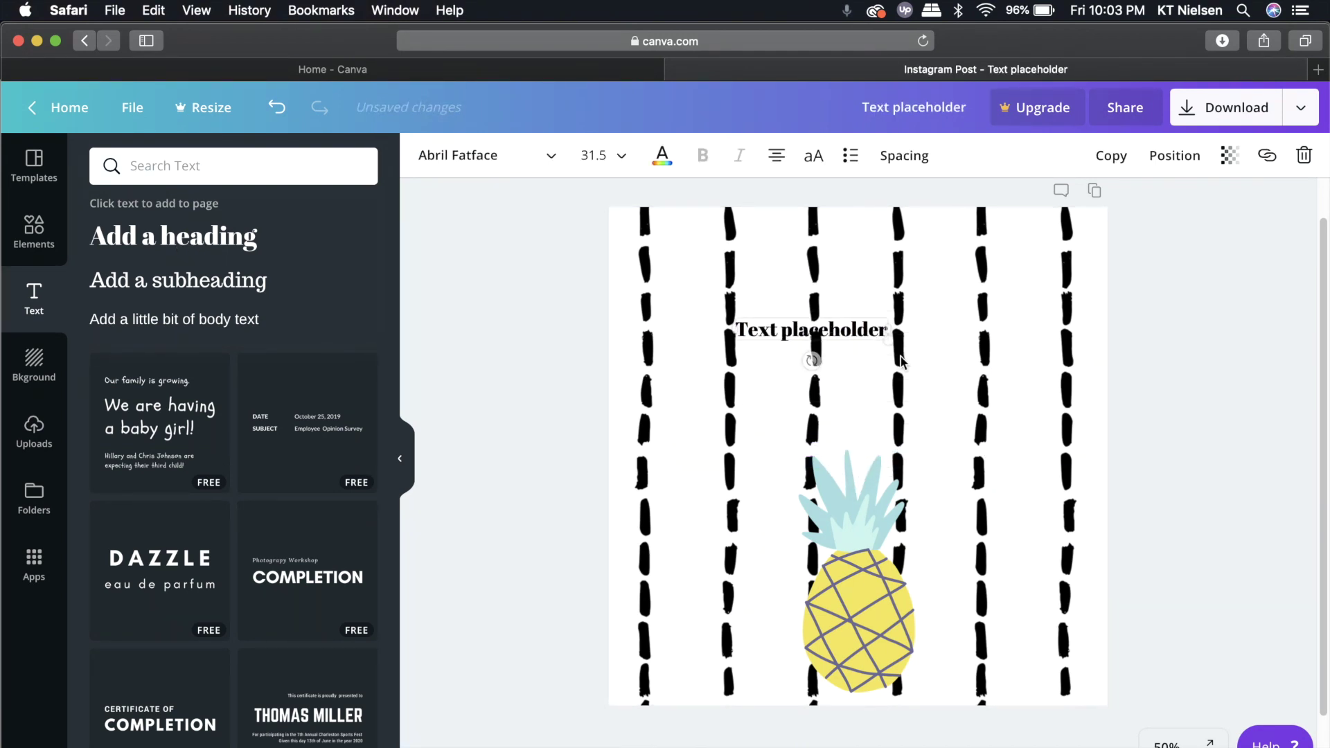
left_click_drag(899, 340, 1053, 353)
double_click(1053, 353)
left_click_drag(901, 350, 1063, 350)
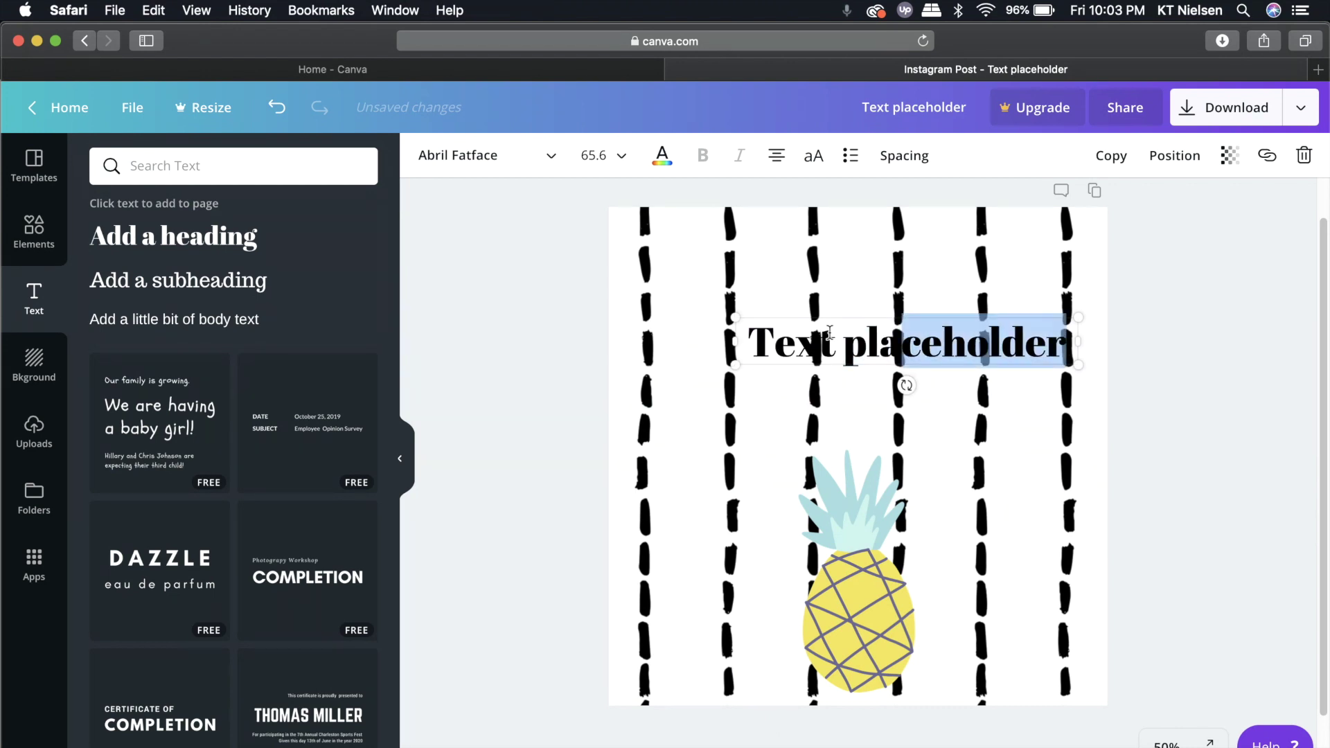
- Replace the heading text with 'be like a pineapple' and widen it to fit one line
key("super+a")
type("be l")
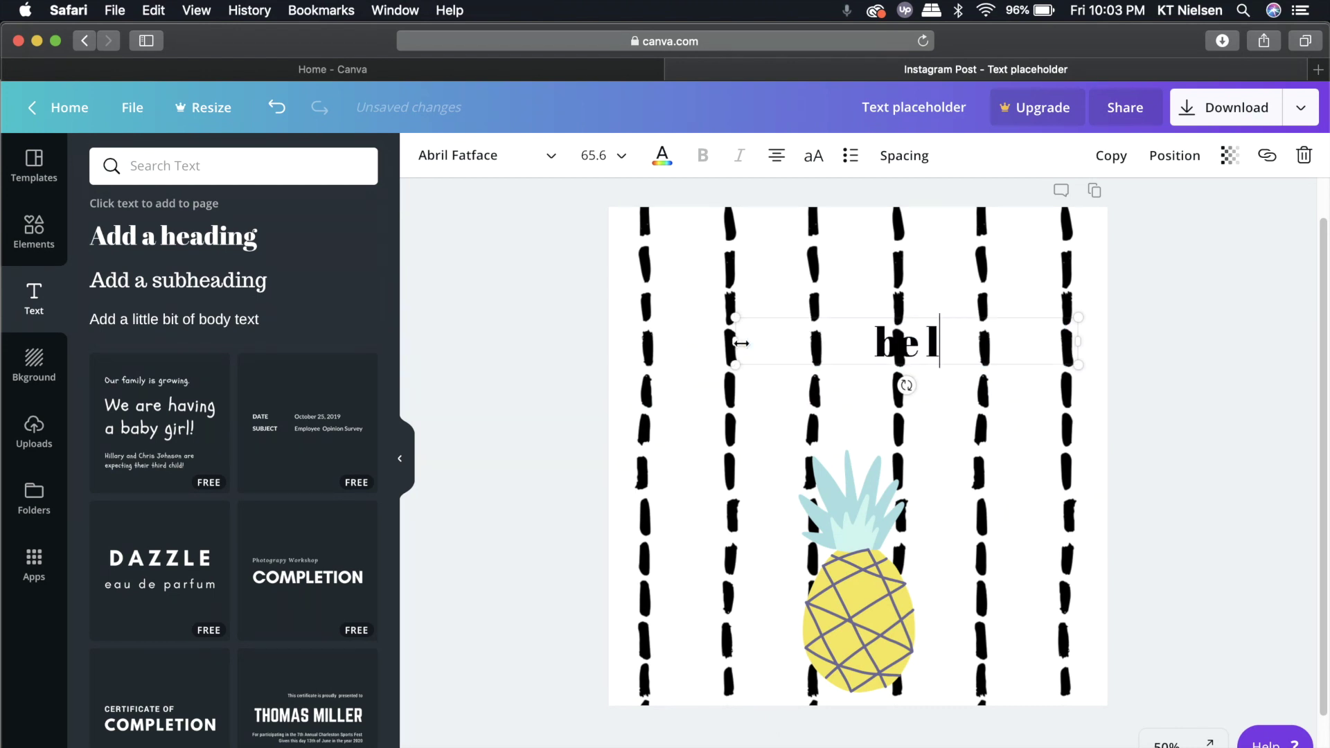
type("ike a pinea")
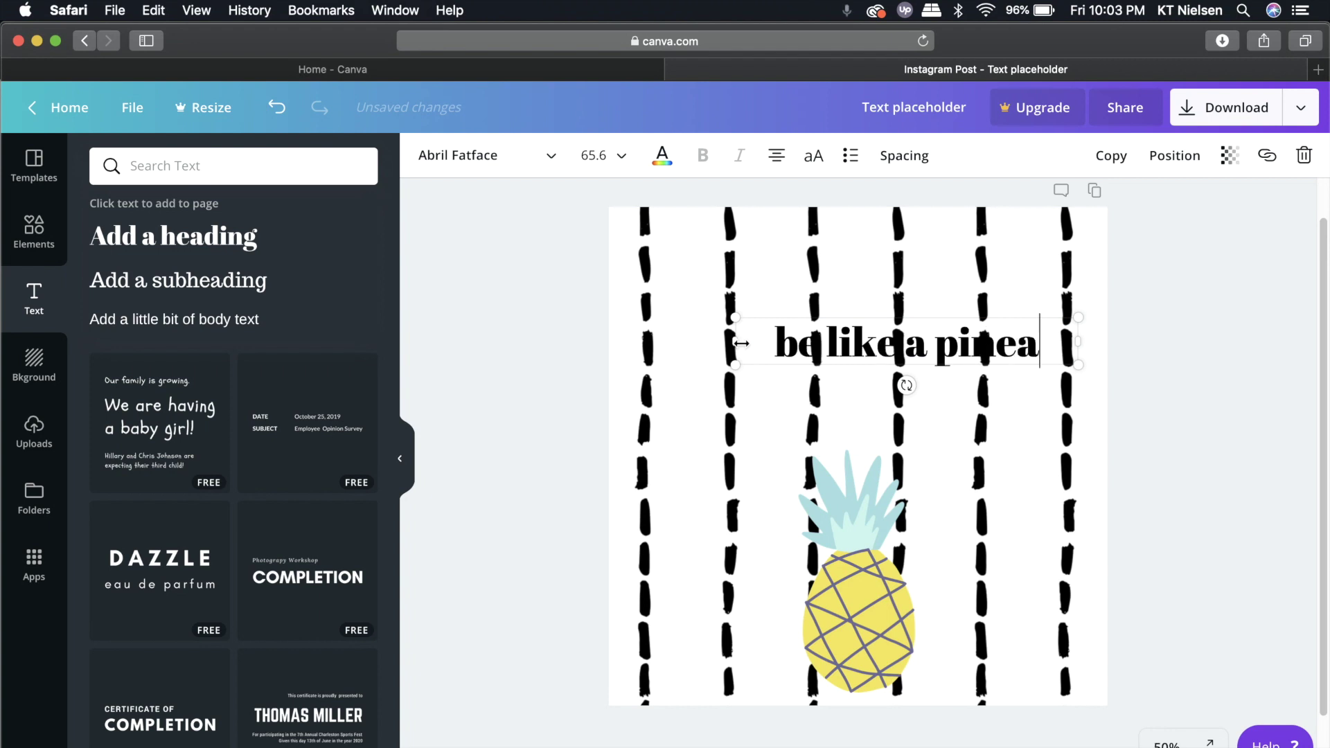
type("pple")
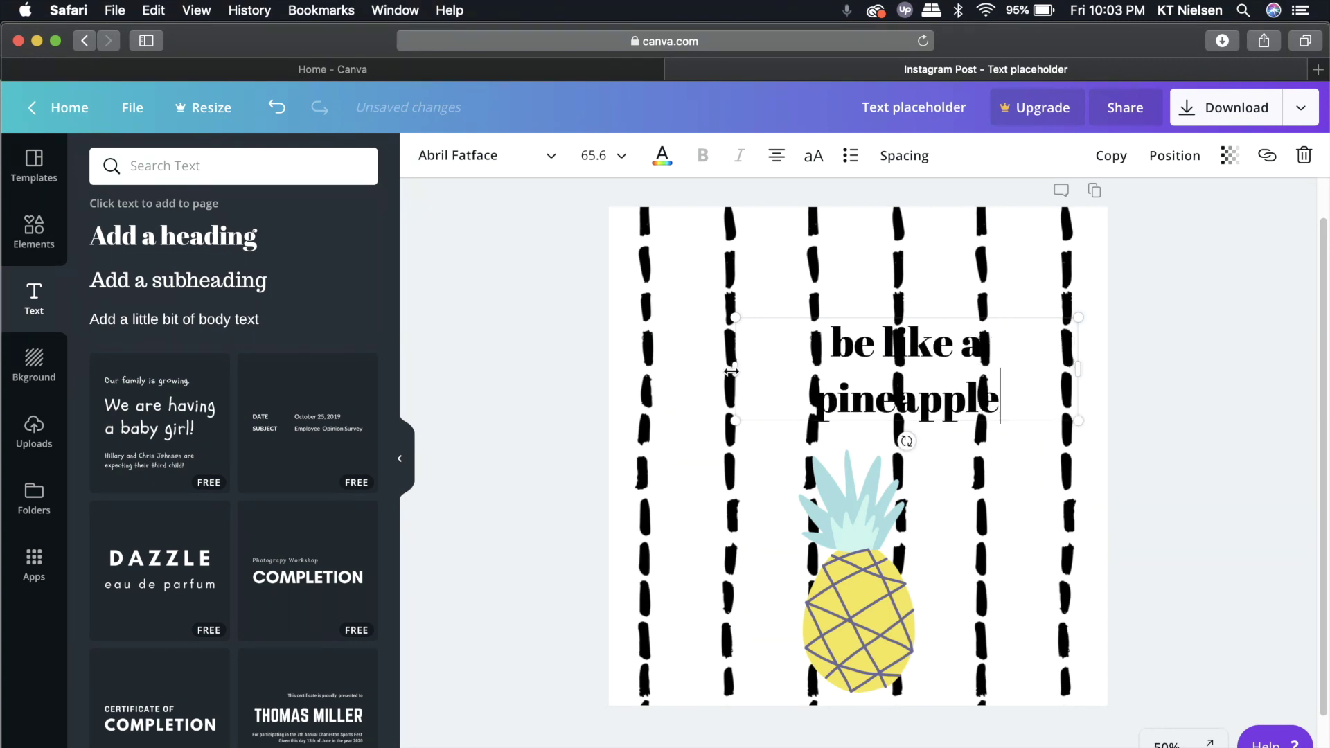
left_click_drag(734, 372, 647, 358)
key("Escape")
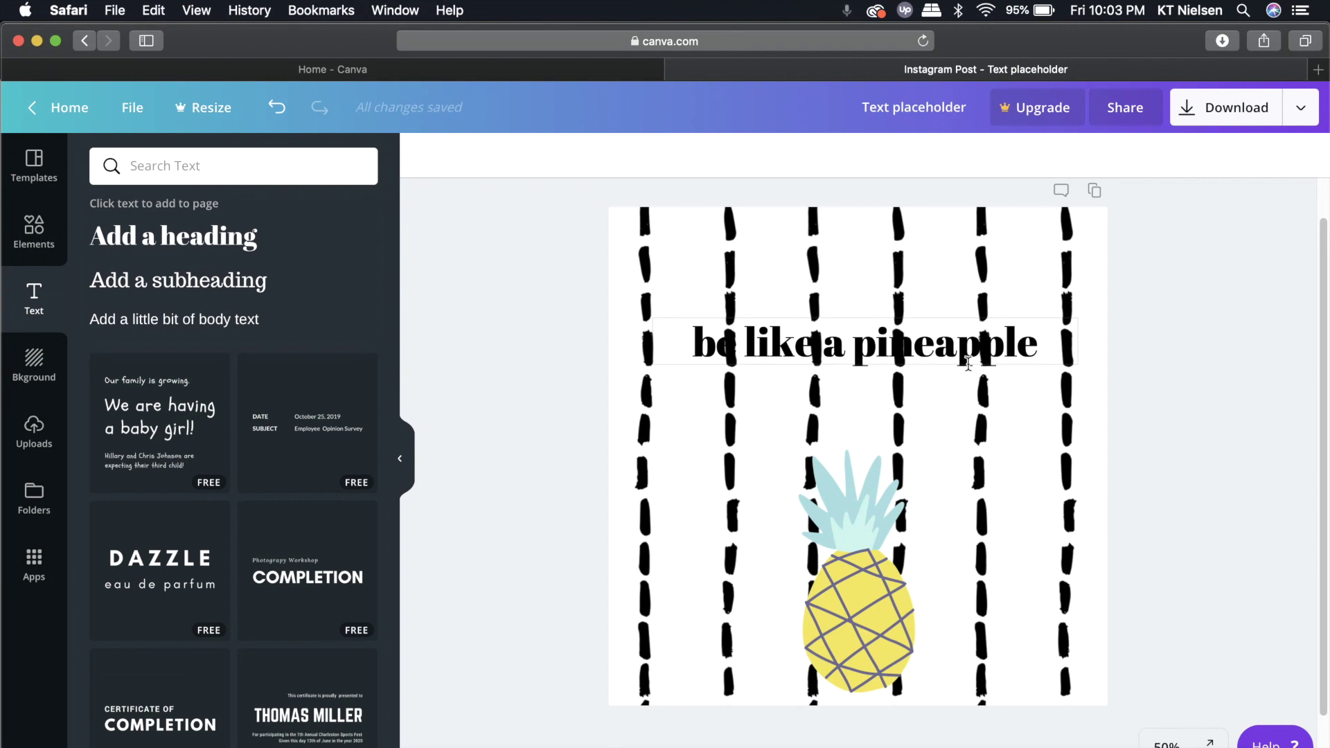
left_click(30, 215)
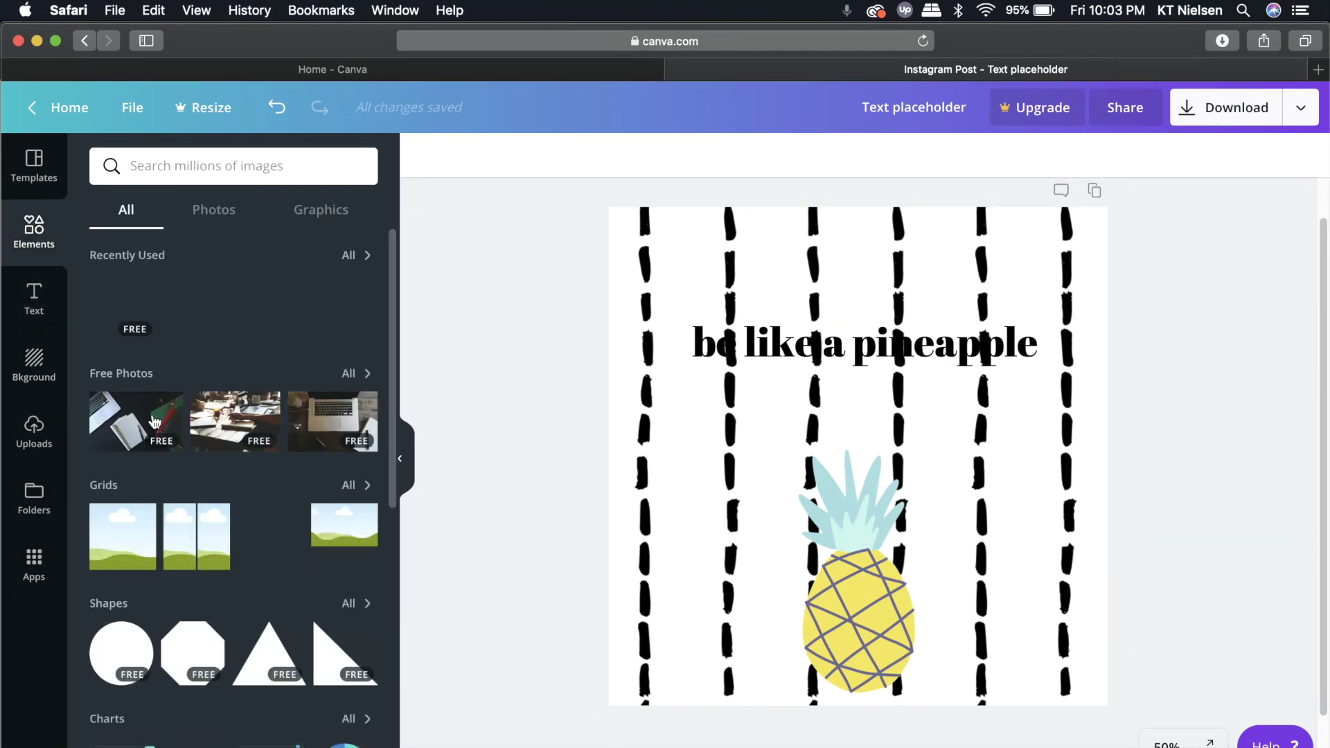
- Add a square shape, shorten it into a band above the pineapple, and colour it white
scroll(305, 601, "down", 1)
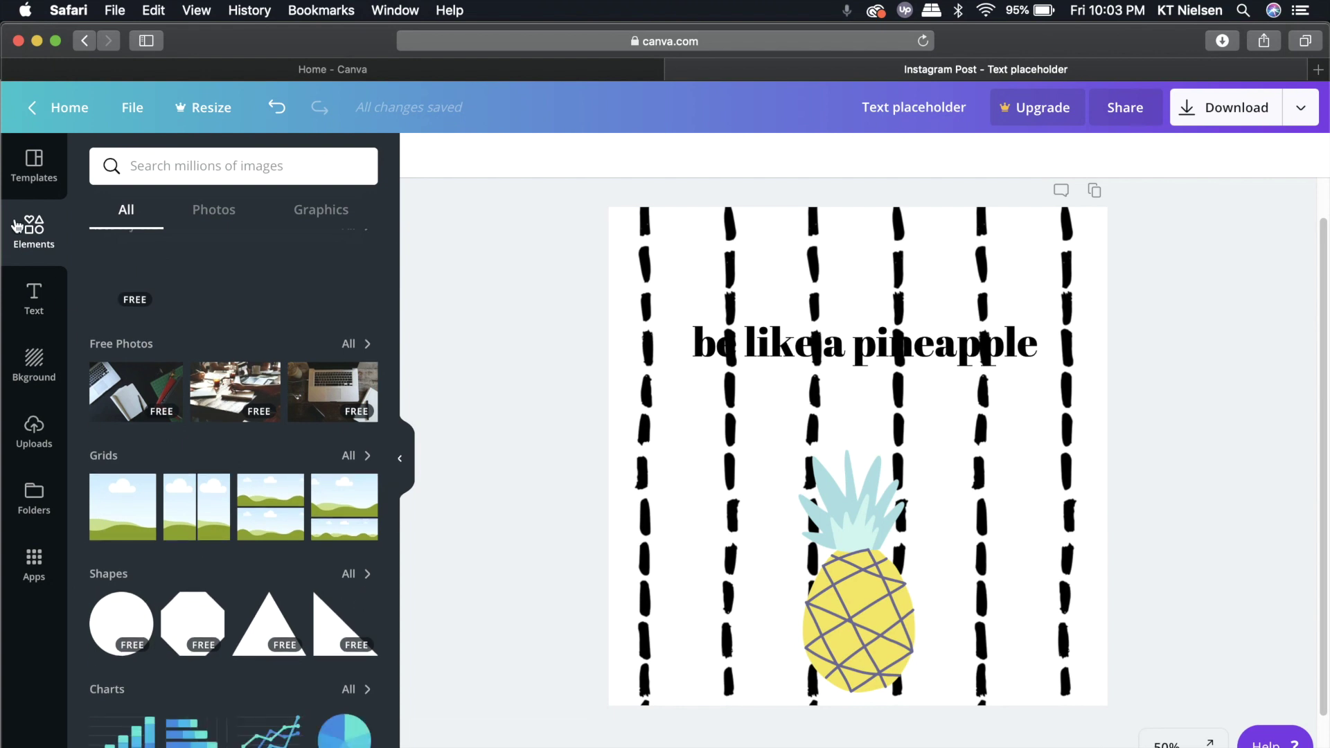
left_click(350, 574)
scroll(128, 500, "down", 1)
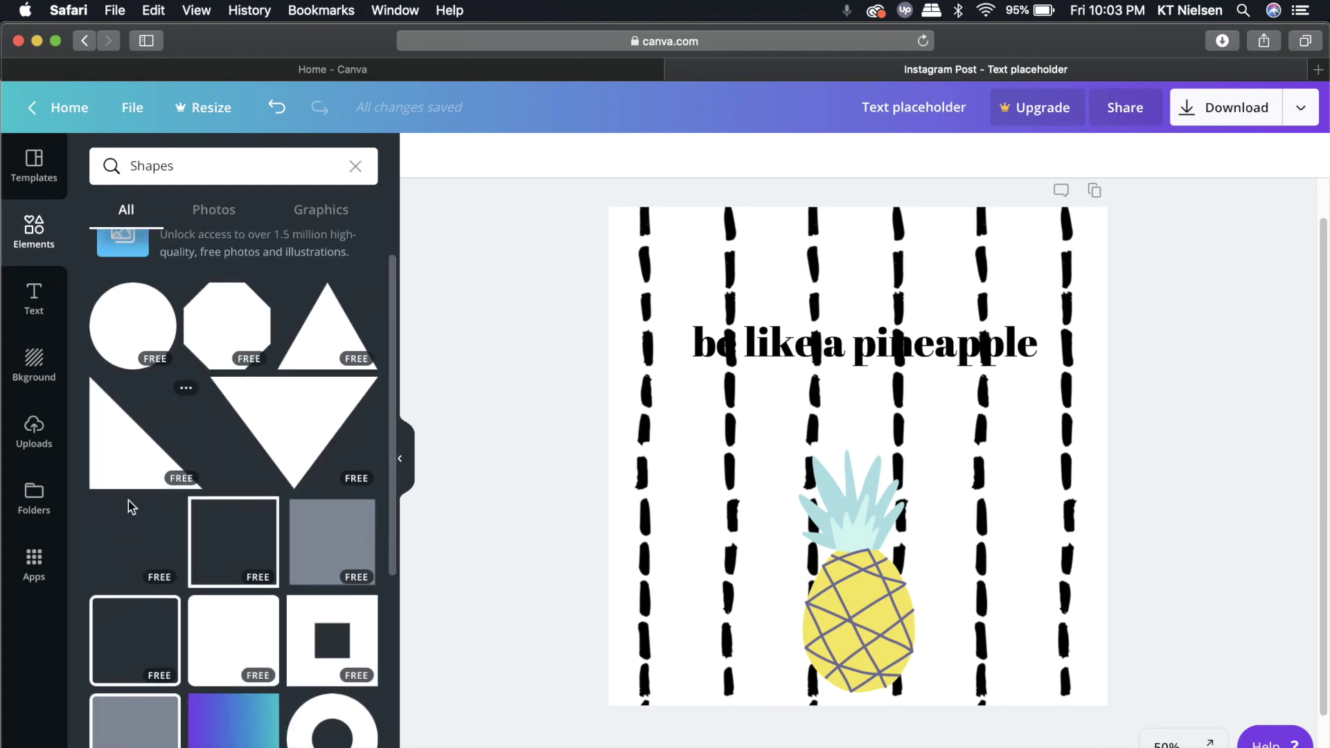
left_click(130, 538)
left_click_drag(858, 655, 903, 388)
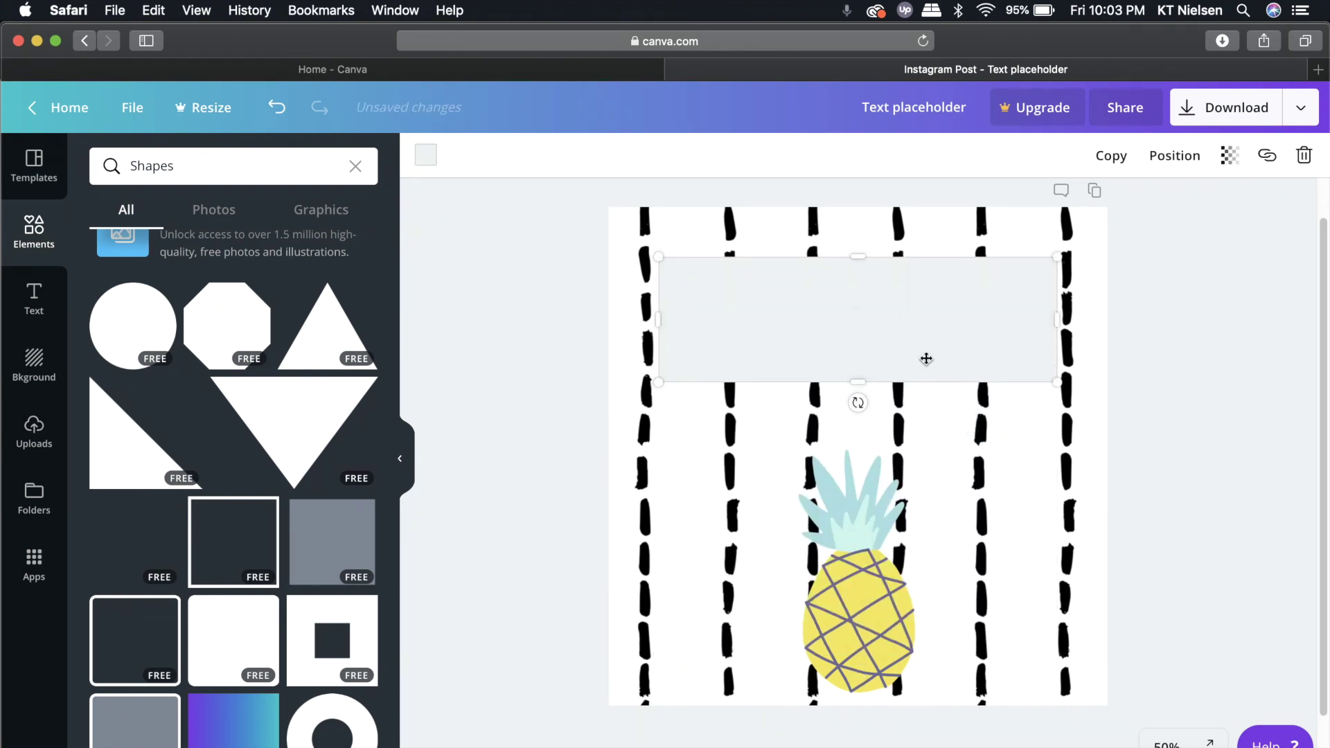
left_click(422, 154)
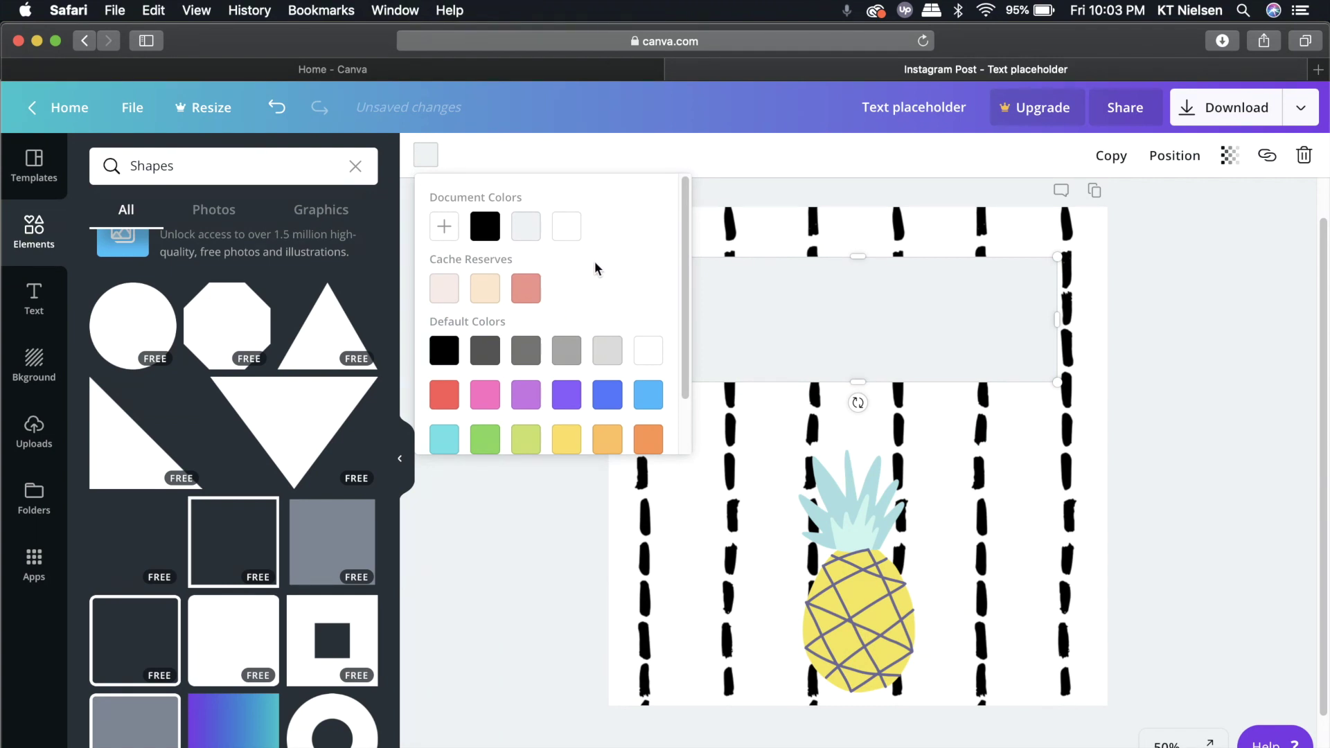
left_click(573, 229)
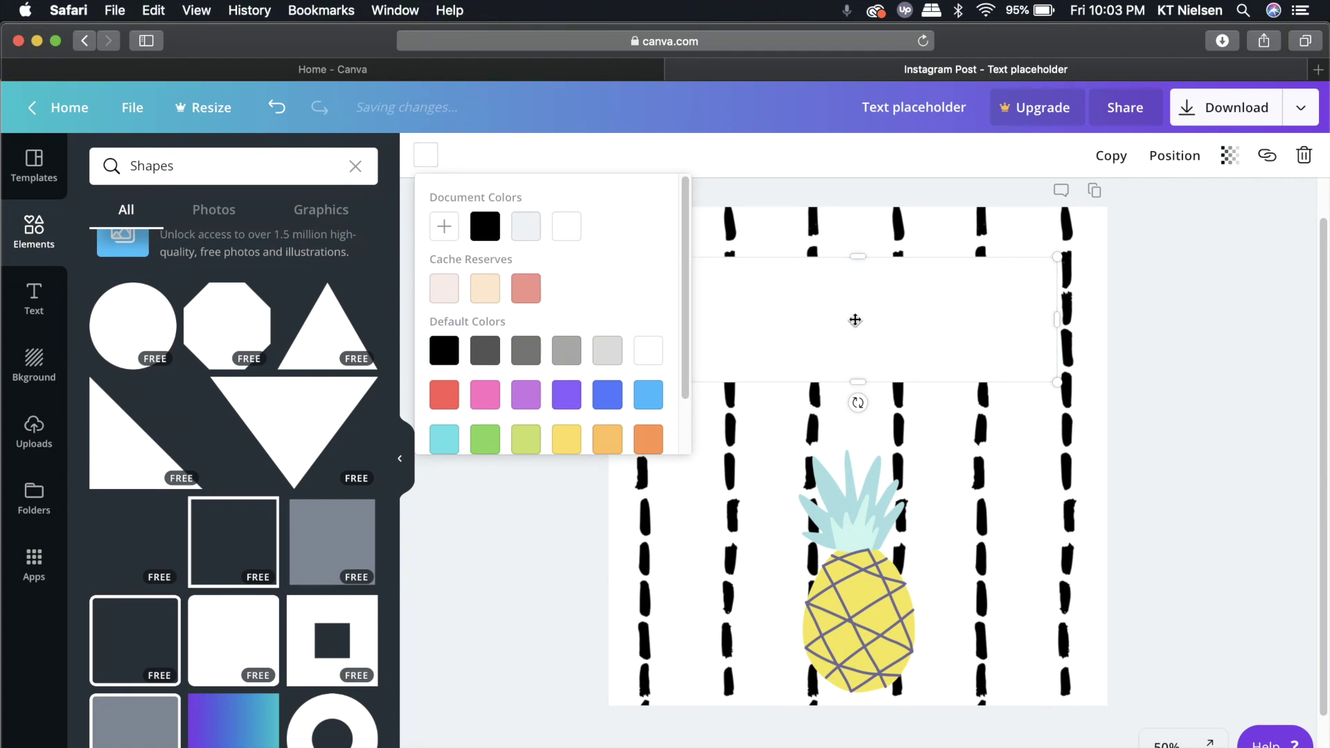
left_click(856, 319)
- Stretch the white band to both page edges, send it backward, and trim its top
left_click_drag(663, 314, 598, 315)
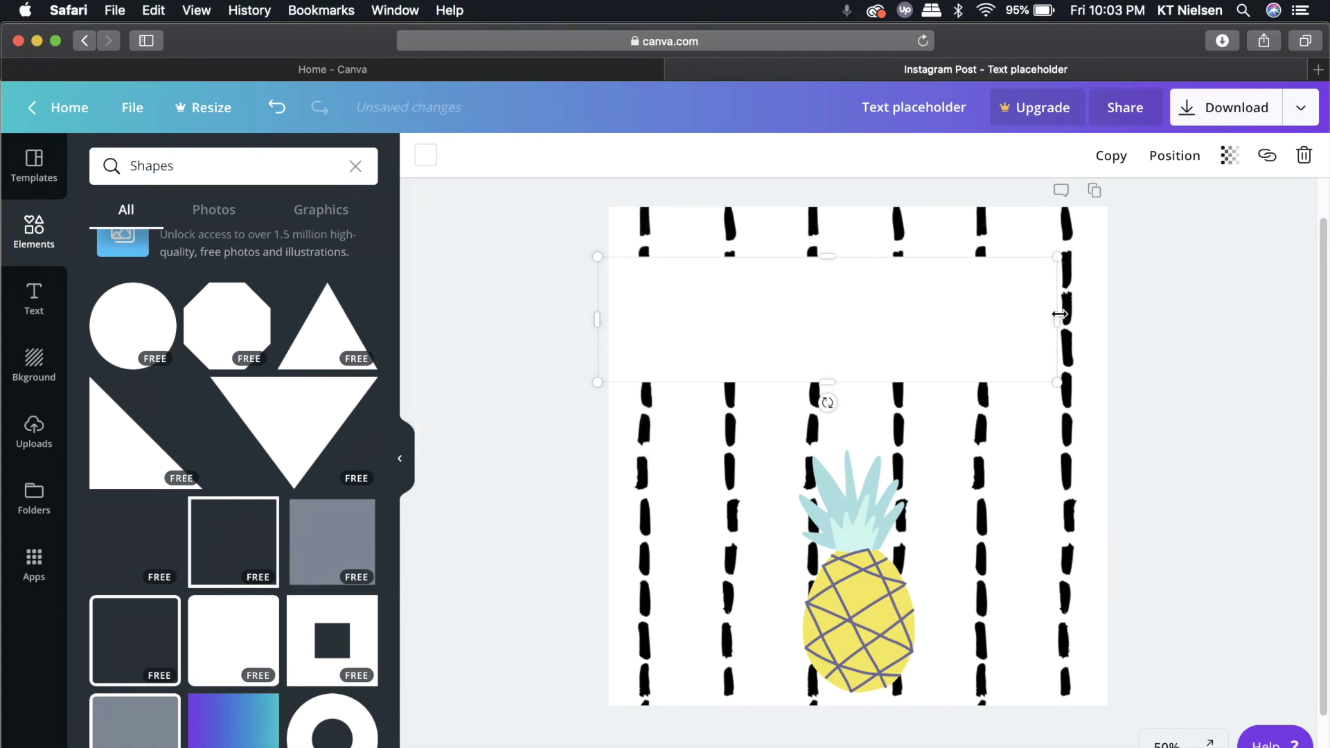
left_click_drag(1058, 319, 1139, 315)
left_click(1174, 155)
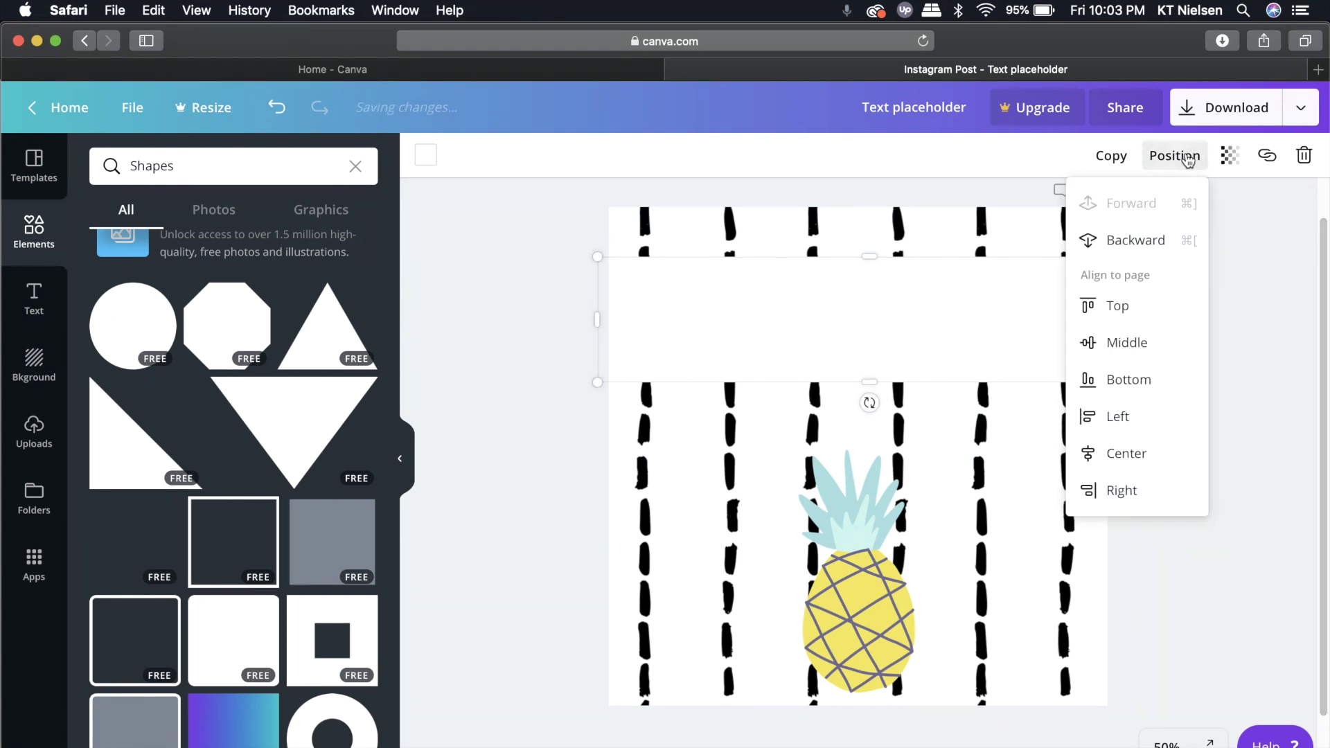
left_click(1136, 239)
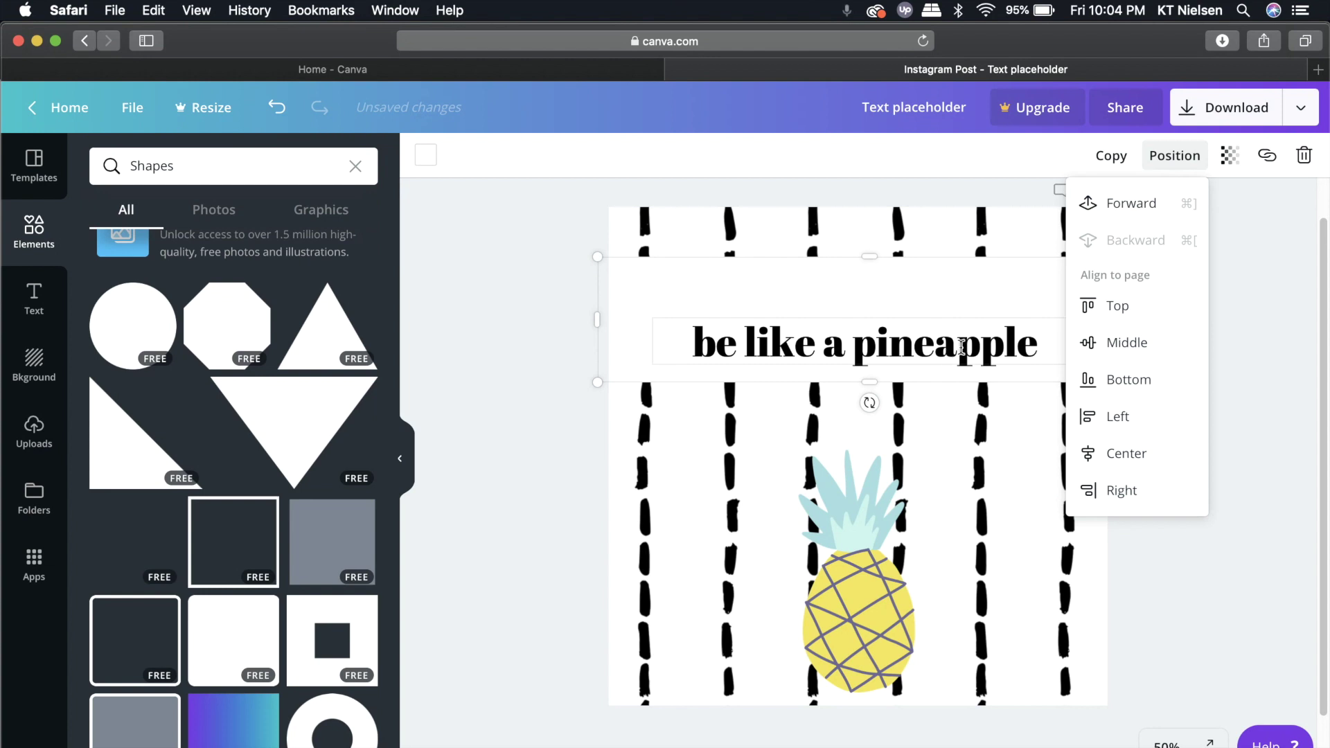
left_click(1287, 363)
left_click(900, 291)
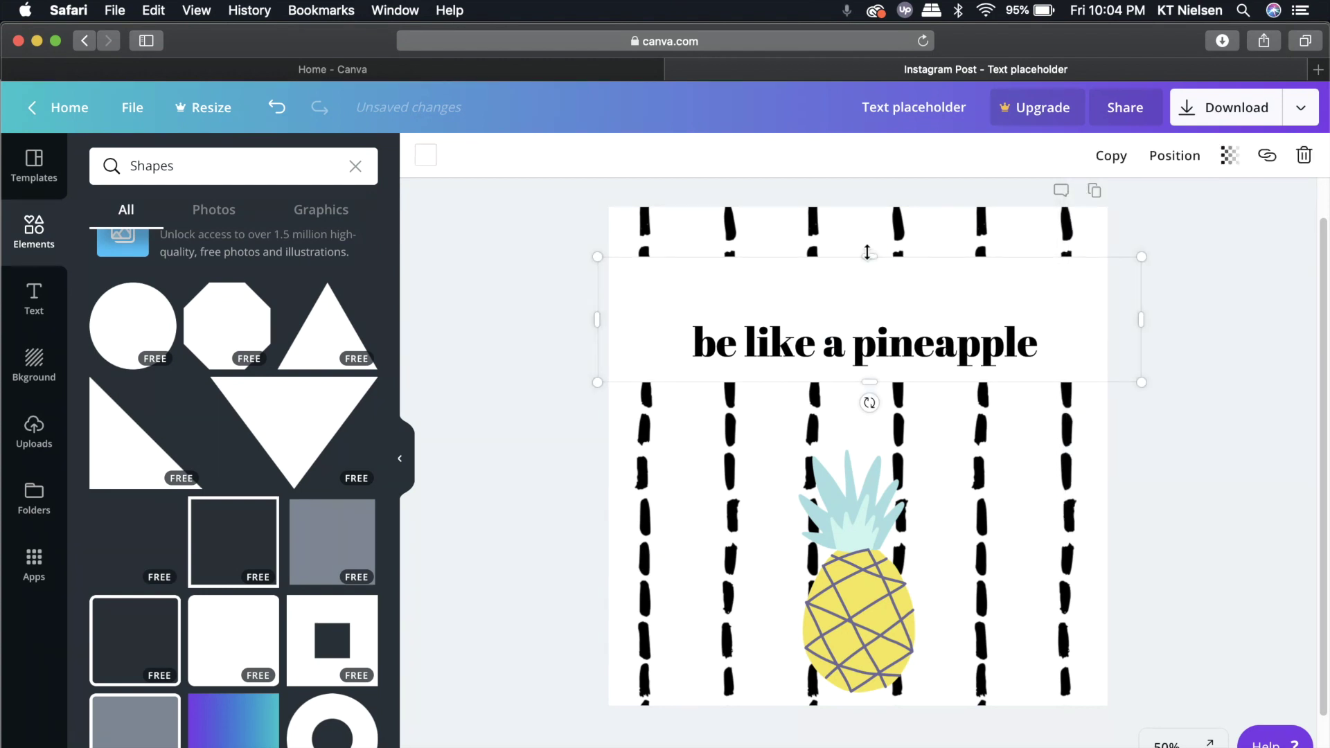
left_click_drag(867, 252, 864, 314)
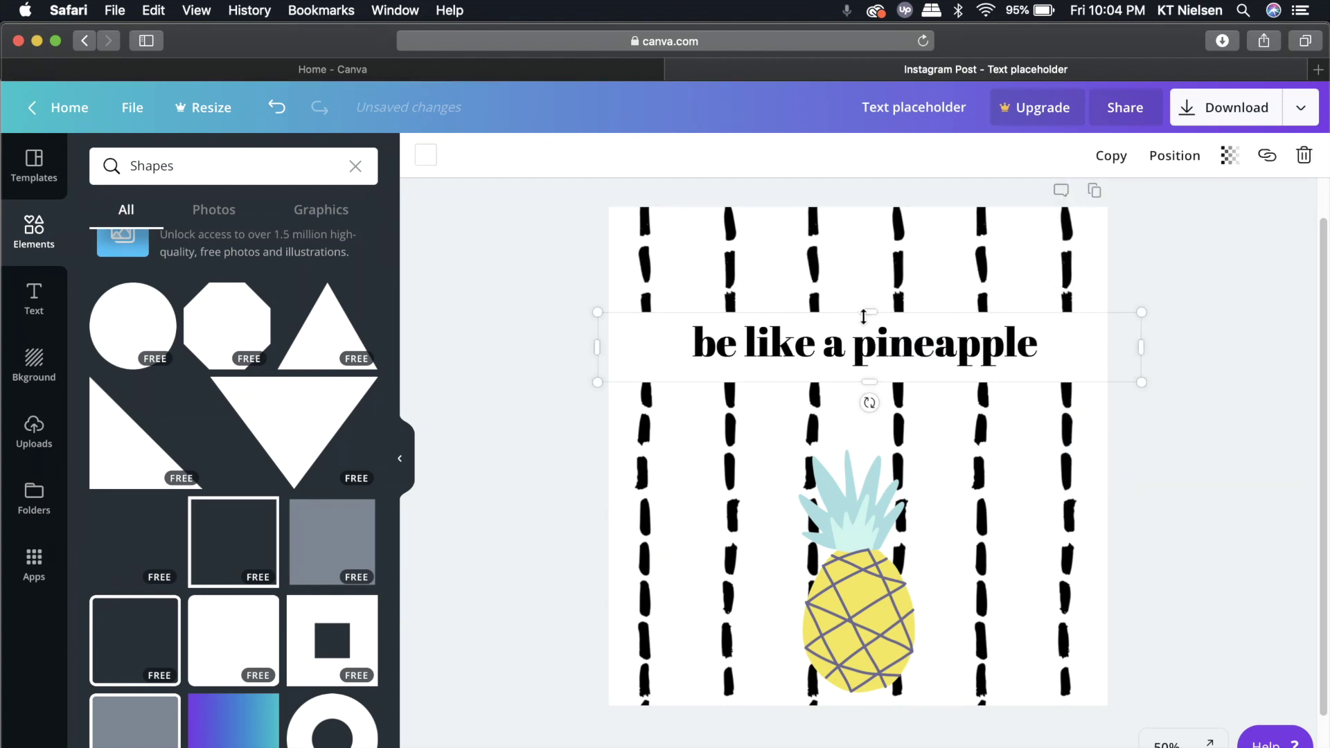
left_click(1191, 341)
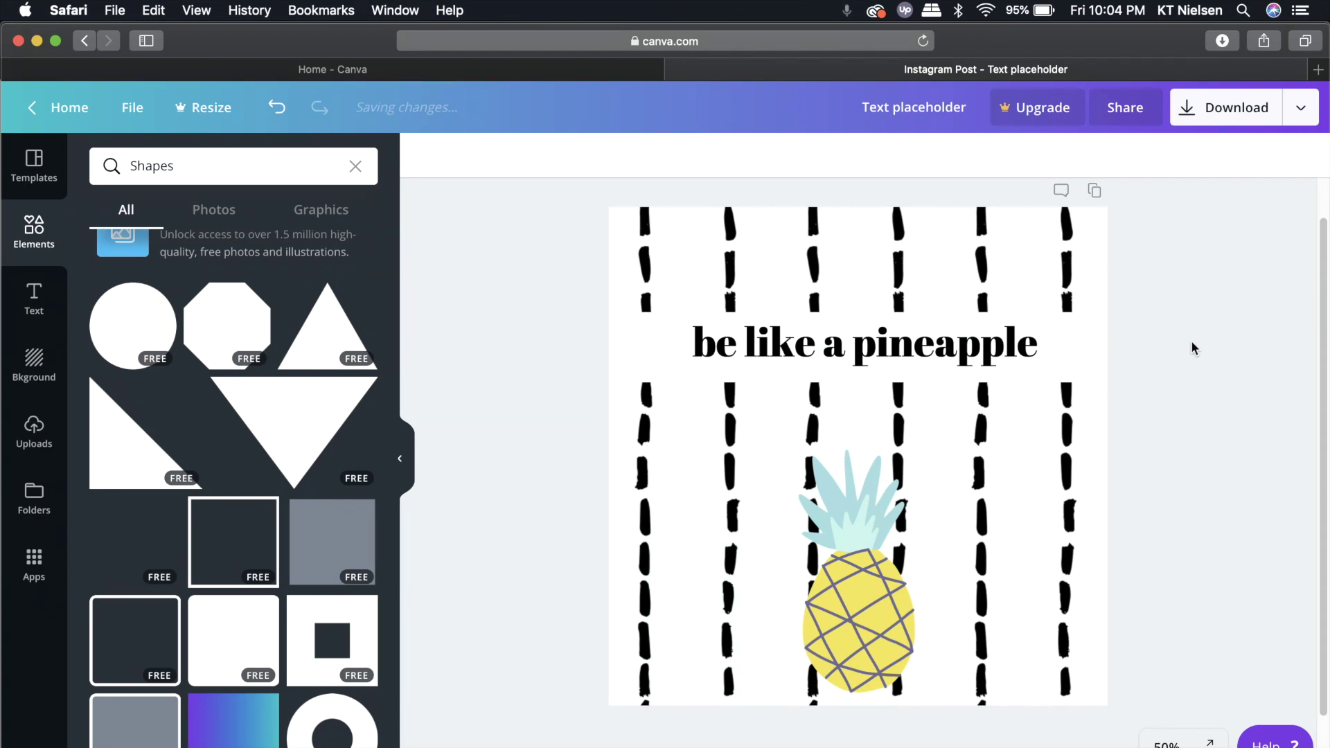
- Enlarge the pineapple up to the white heading band and snap it to the page's centre guide
left_click(861, 601)
left_click_drag(924, 432, 983, 386)
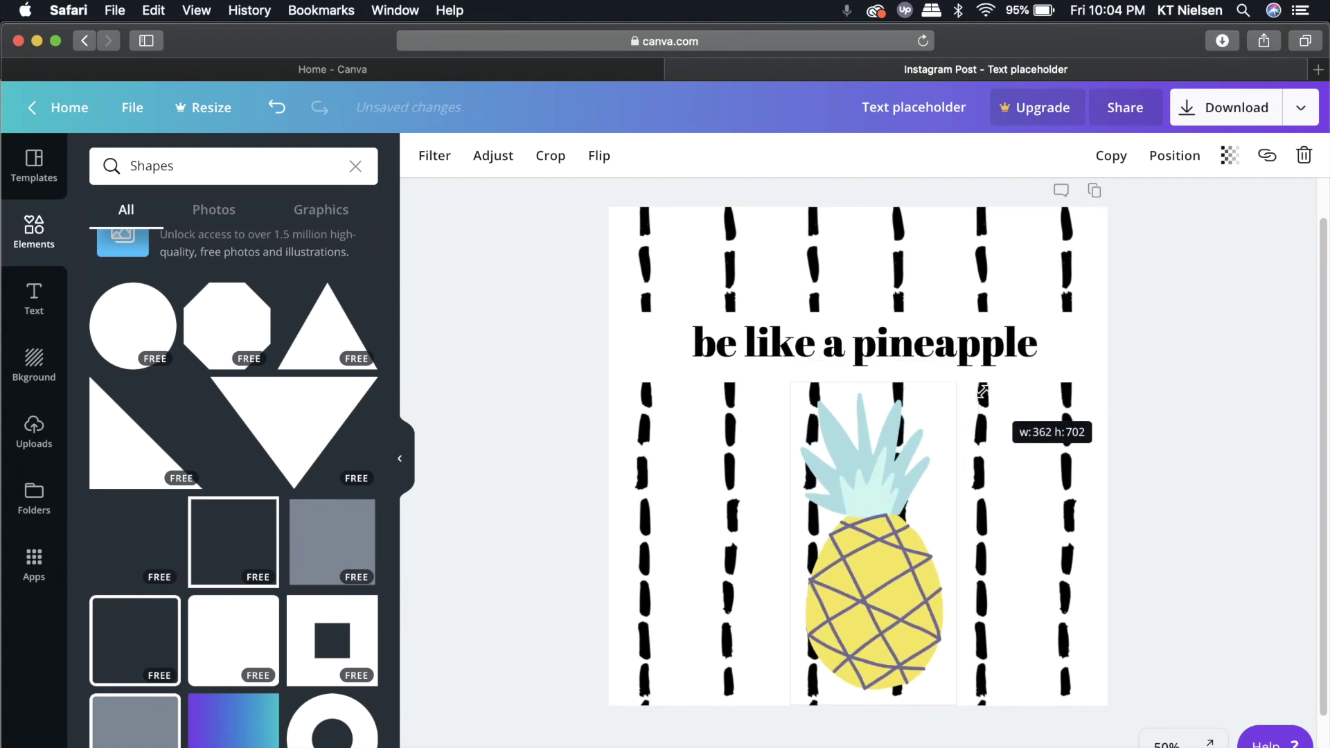
left_click_drag(884, 574, 876, 575)
left_click_drag(950, 381, 963, 355)
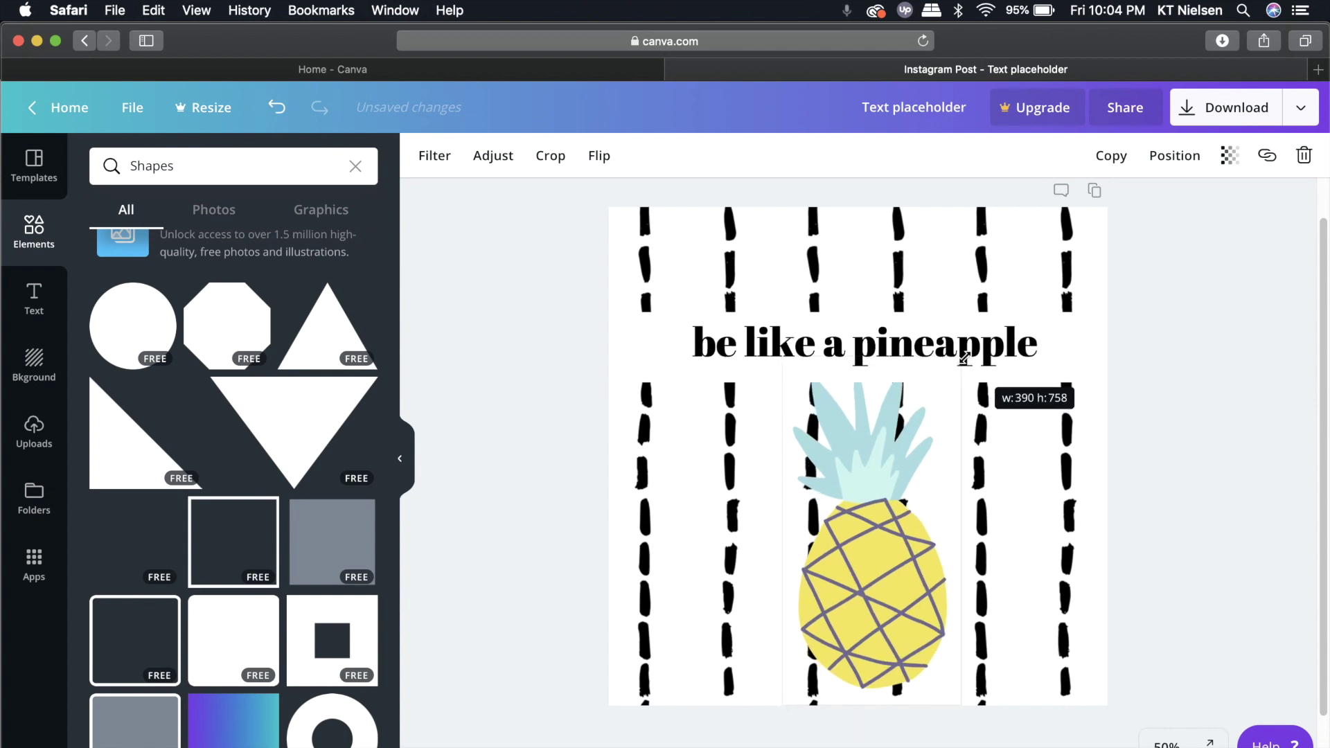
left_click(1175, 156)
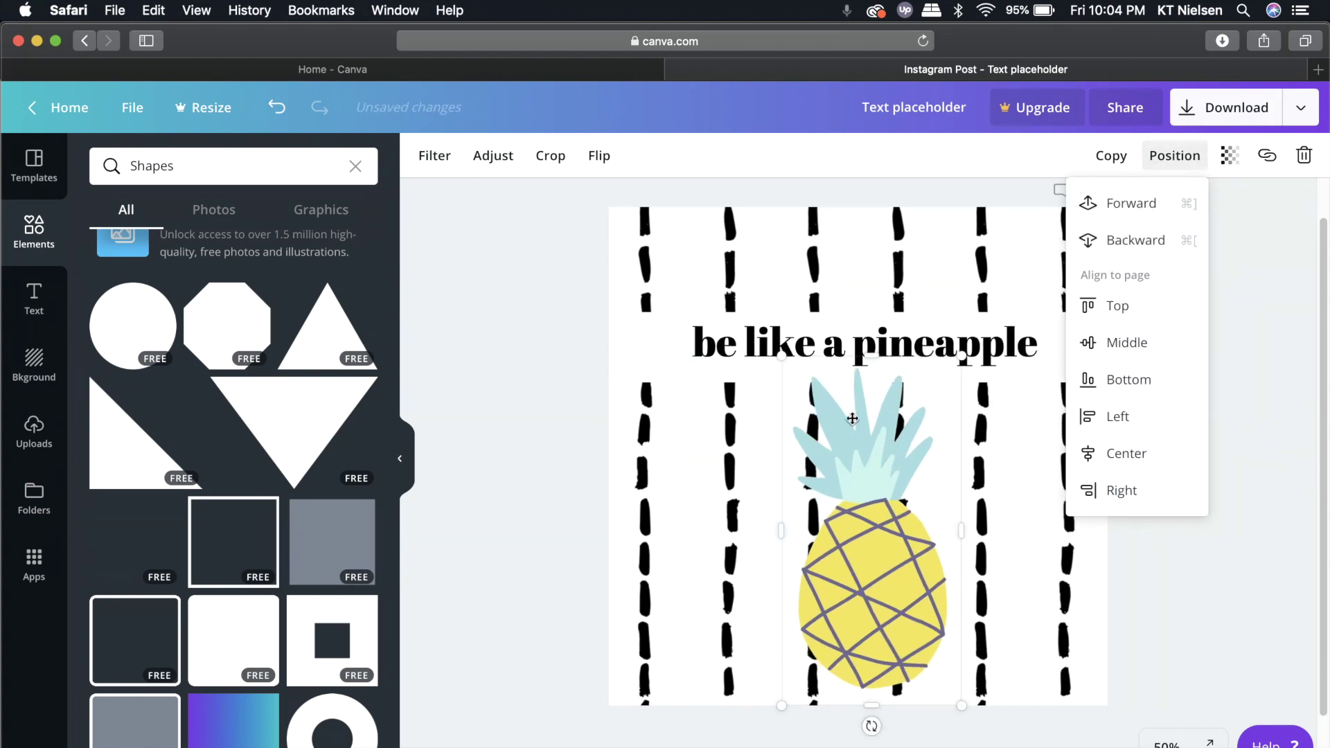
left_click(1162, 585)
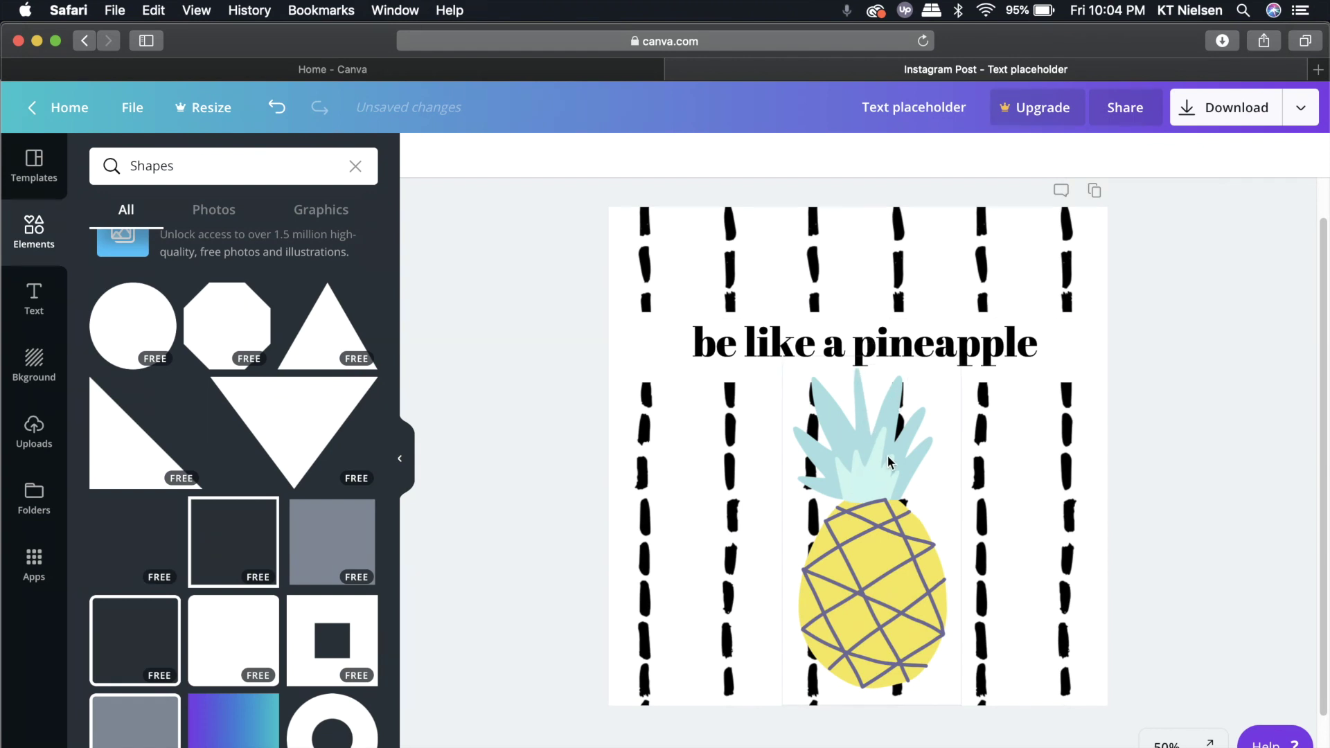
left_click_drag(854, 601, 846, 616)
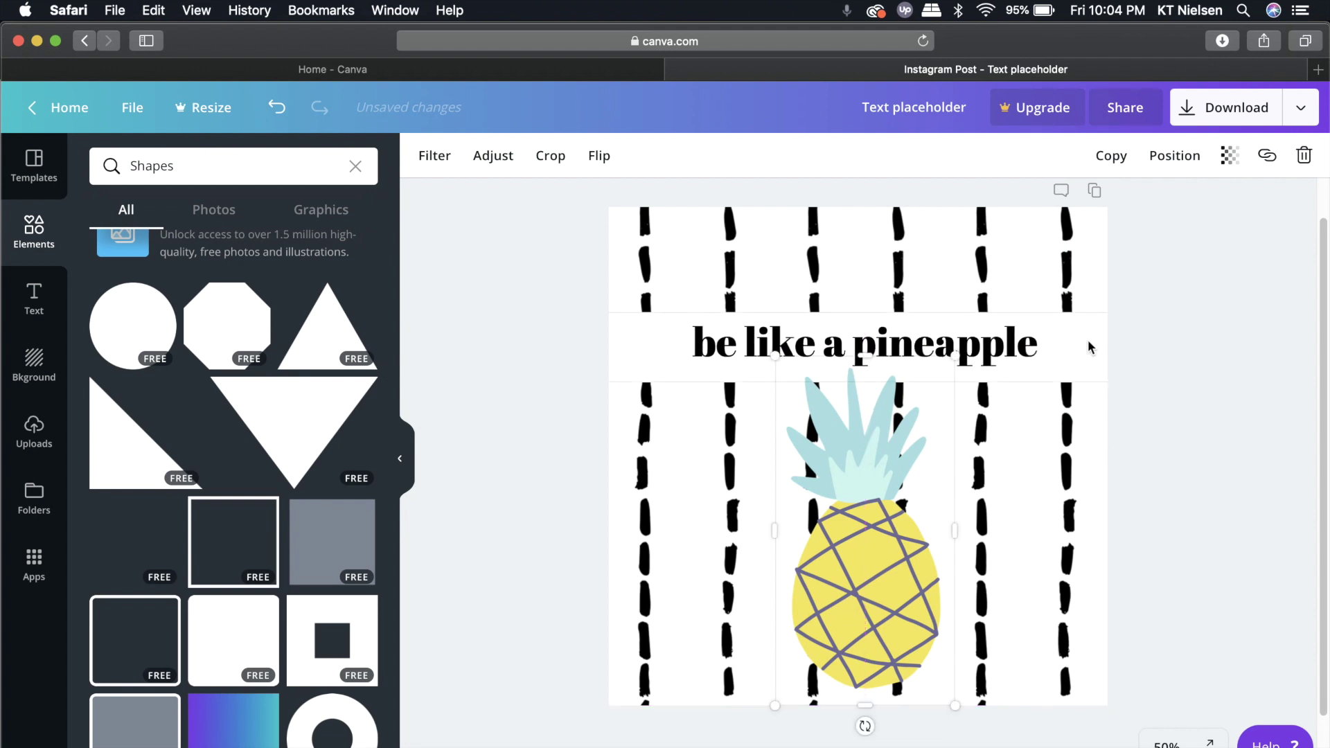